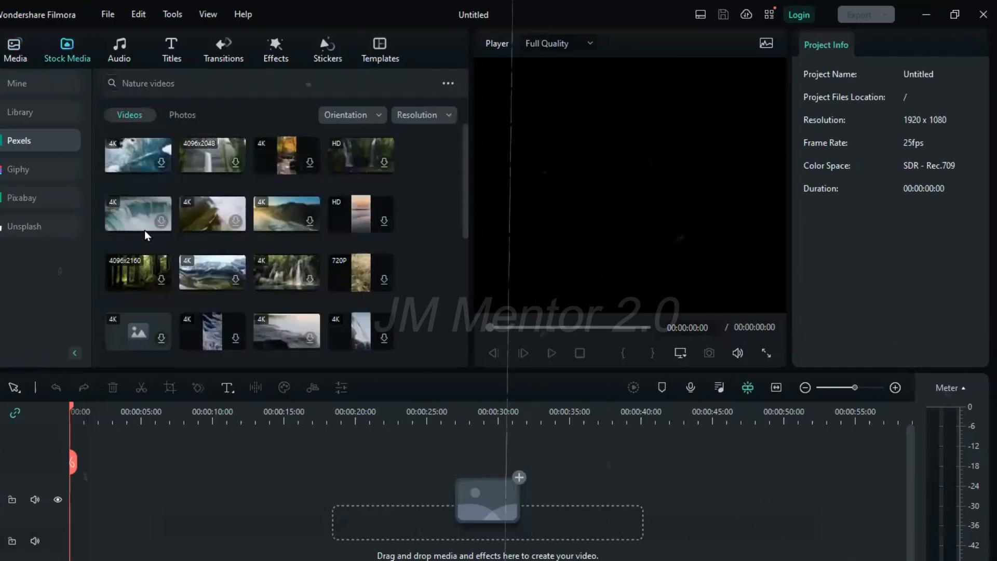
Place the Pexels HD clip of sunlit rocks and sea waves from the nature videos at the start of the video track
scroll(420, 451, "down", 5)
scroll(166, 272, "down", 2)
left_click(236, 300)
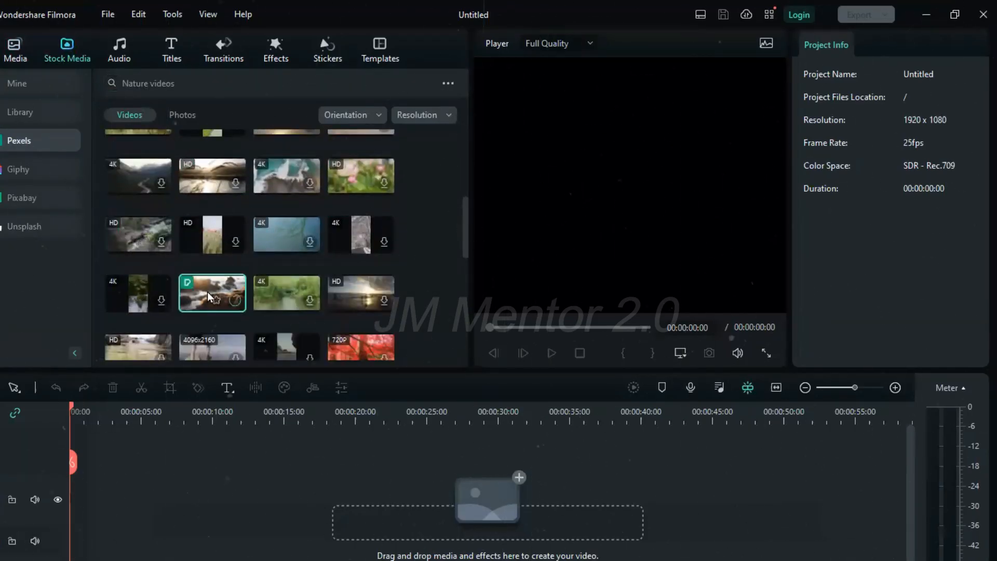
left_click_drag(208, 291, 104, 511)
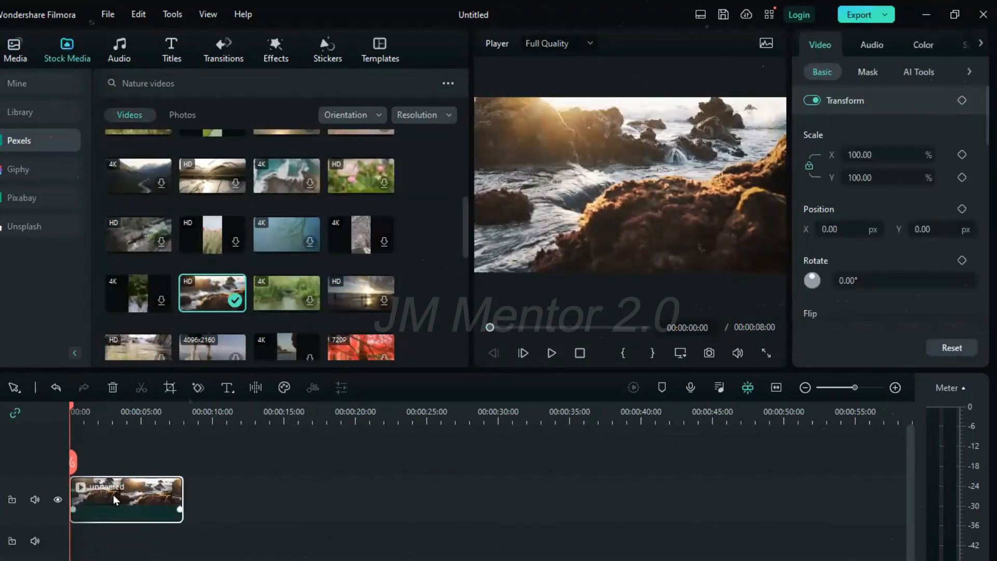
Import Surah Al Fathia.mp3 into the project media and place it at the start of the audio track
left_click(15, 48)
left_click(124, 83)
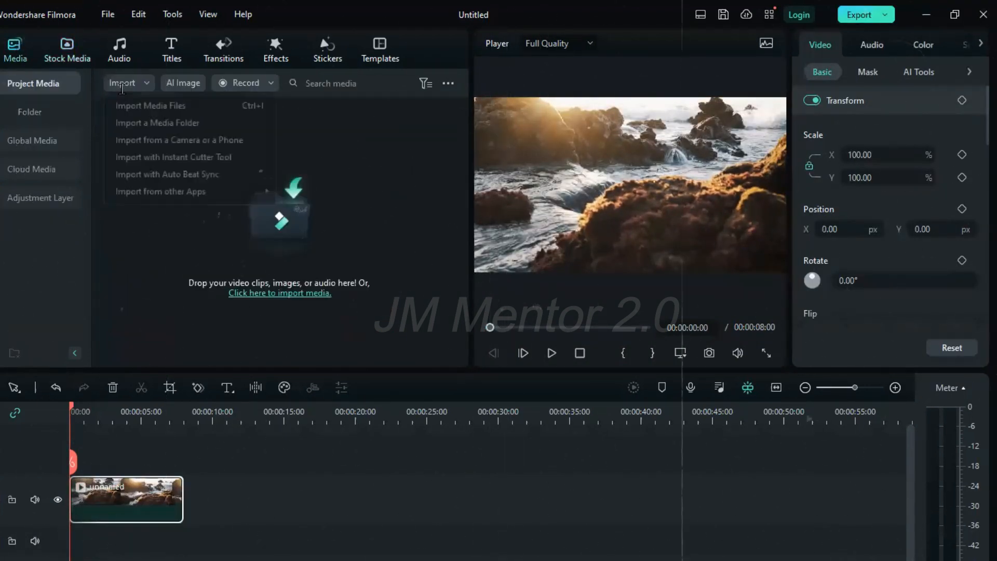
left_click(139, 103)
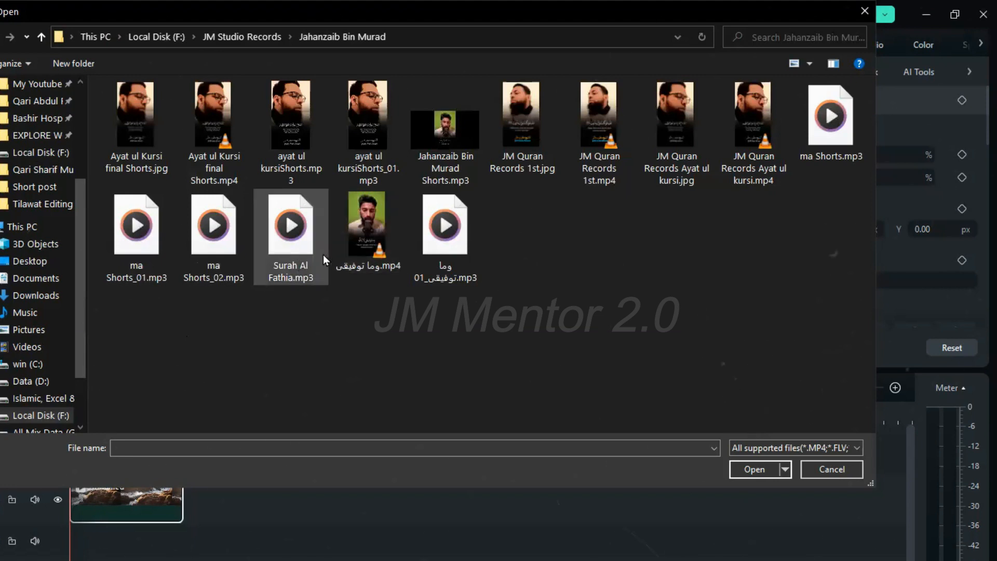
left_click(291, 229)
left_click(753, 469)
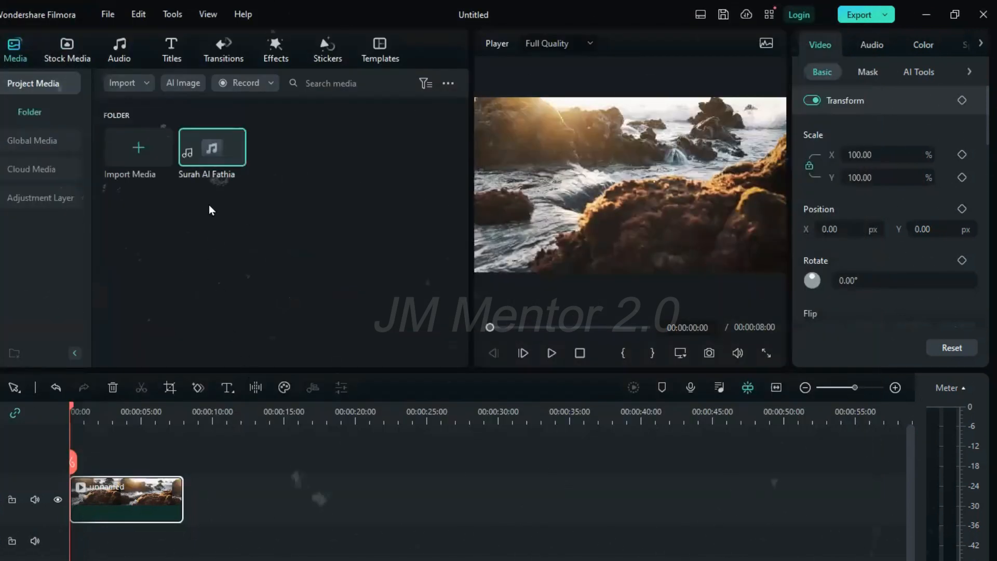
left_click_drag(200, 157, 74, 557)
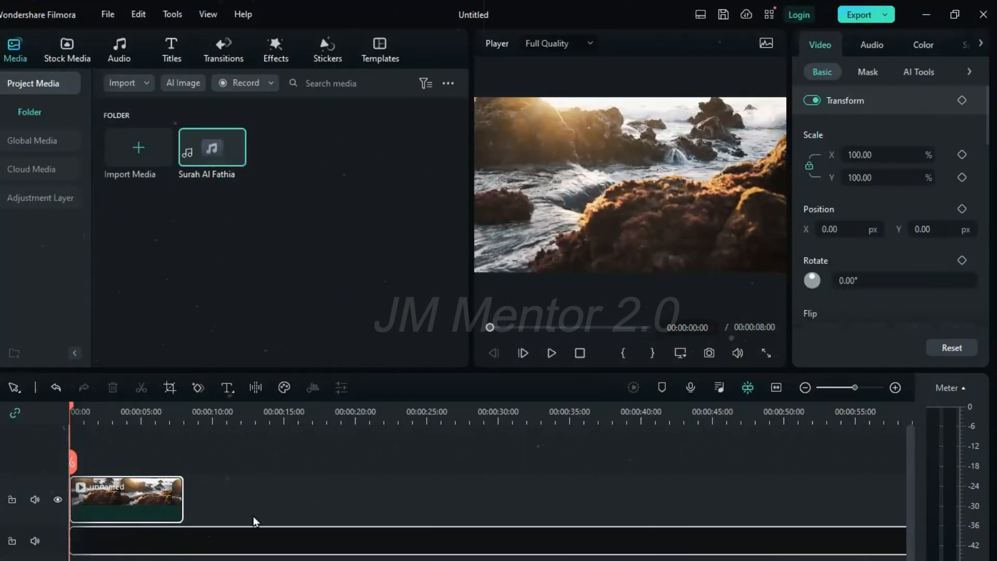
left_click_drag(226, 533, 231, 530)
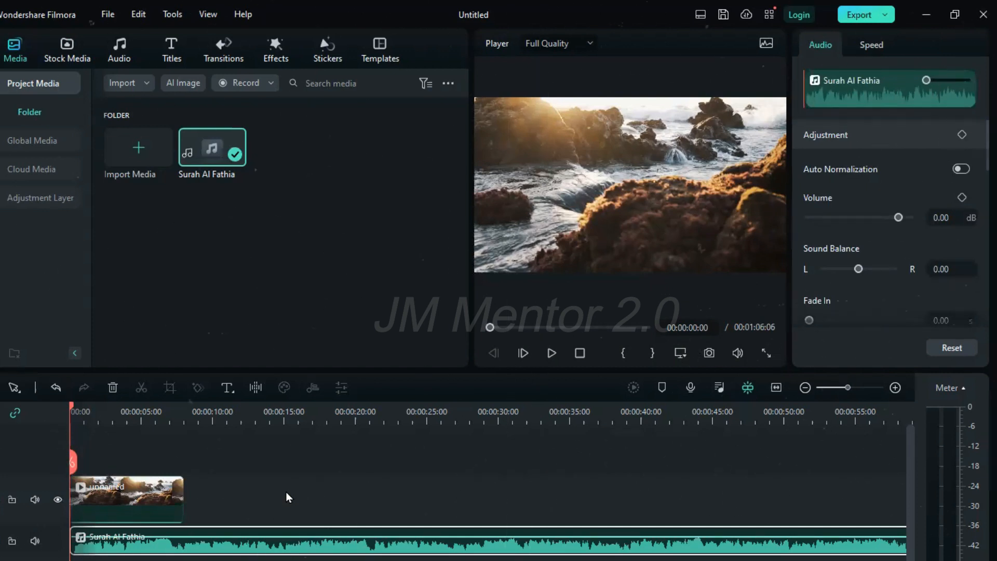
Preview the video with the recitation from the beginning, stop near the clip's end and return the playhead to the start
key("space")
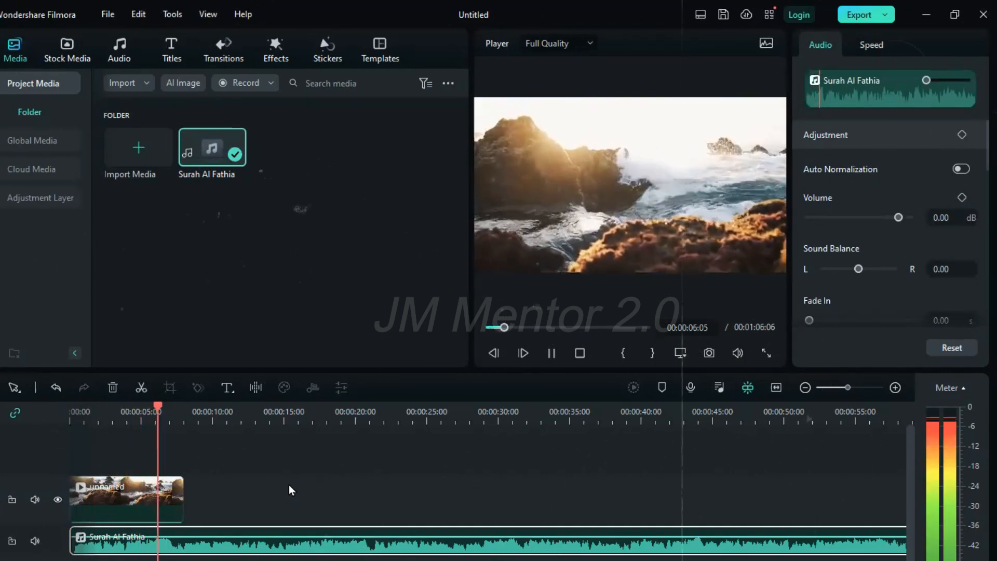
key("space")
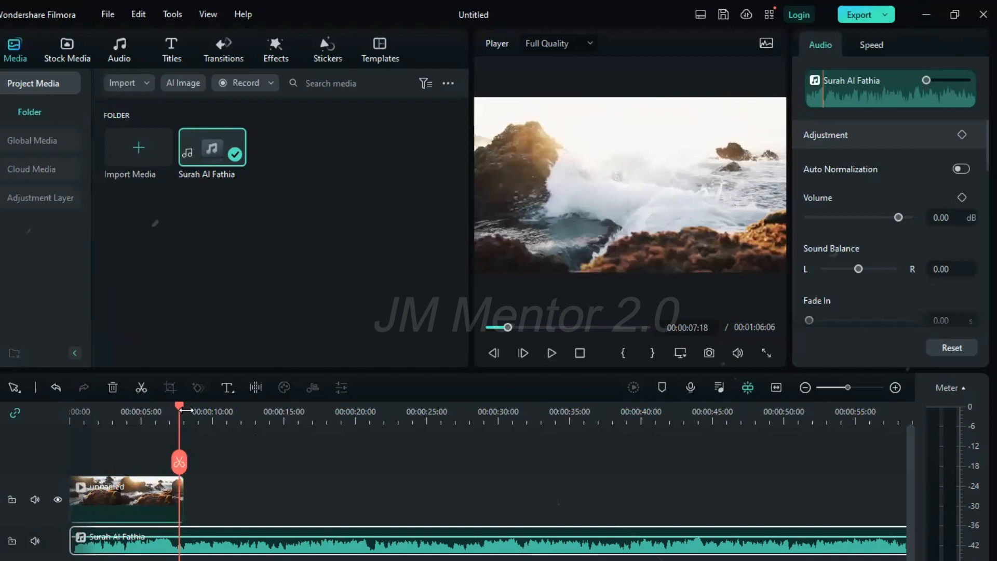
left_click_drag(179, 414, 44, 432)
Add a quick text title above the video clip at the start of the timeline and select it
left_click(226, 395)
left_click(230, 412)
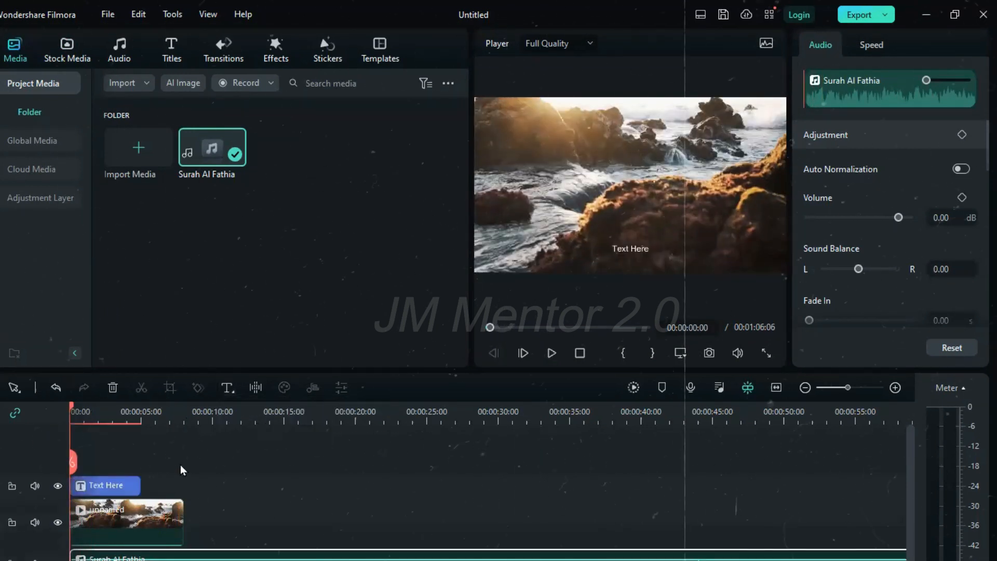
left_click(134, 489)
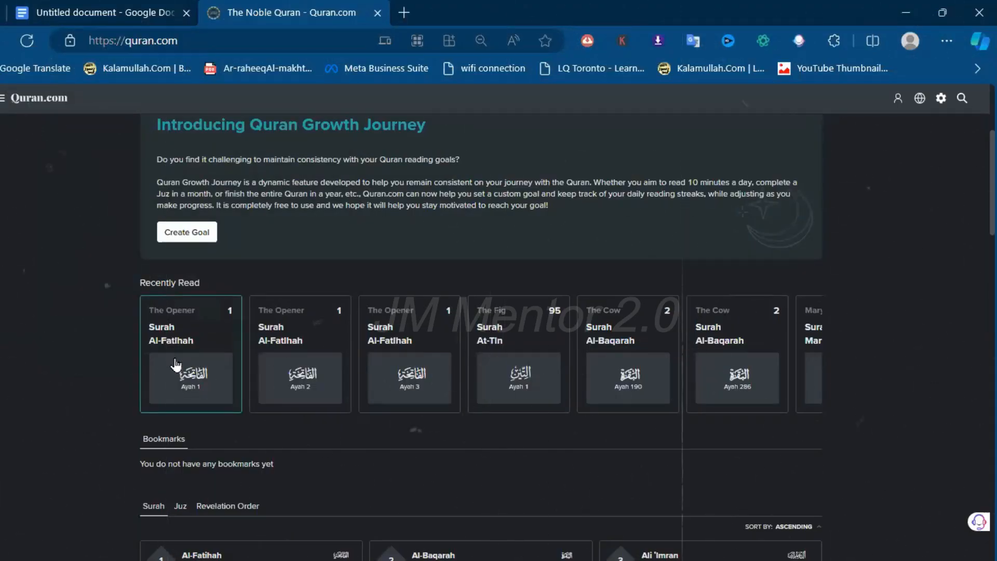
Copy Arabic verse 1:2 of Surah Al-Fatihah from Quran.com in the browser and replace the title's placeholder text with it
left_click(189, 349)
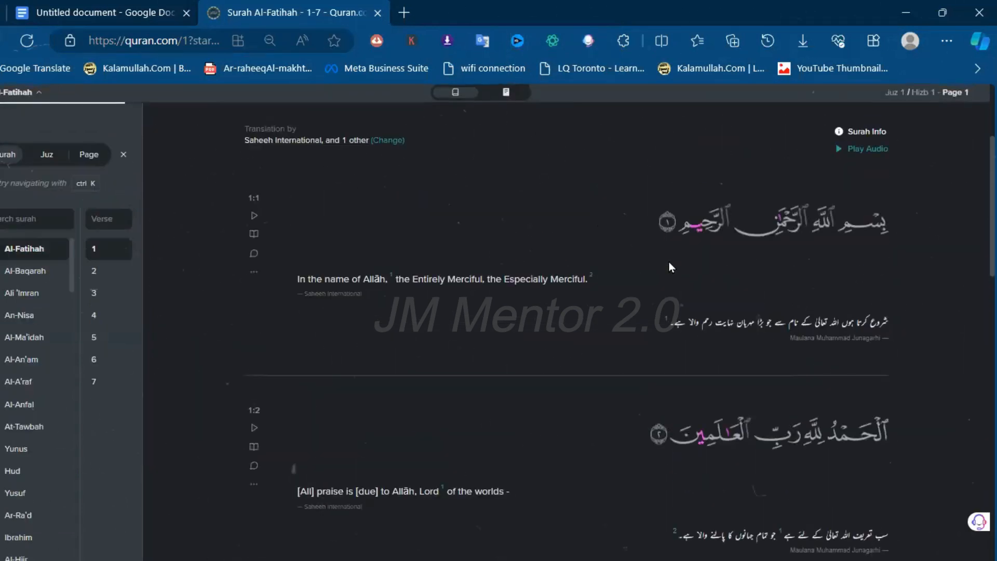
scroll(689, 415, "down", 2)
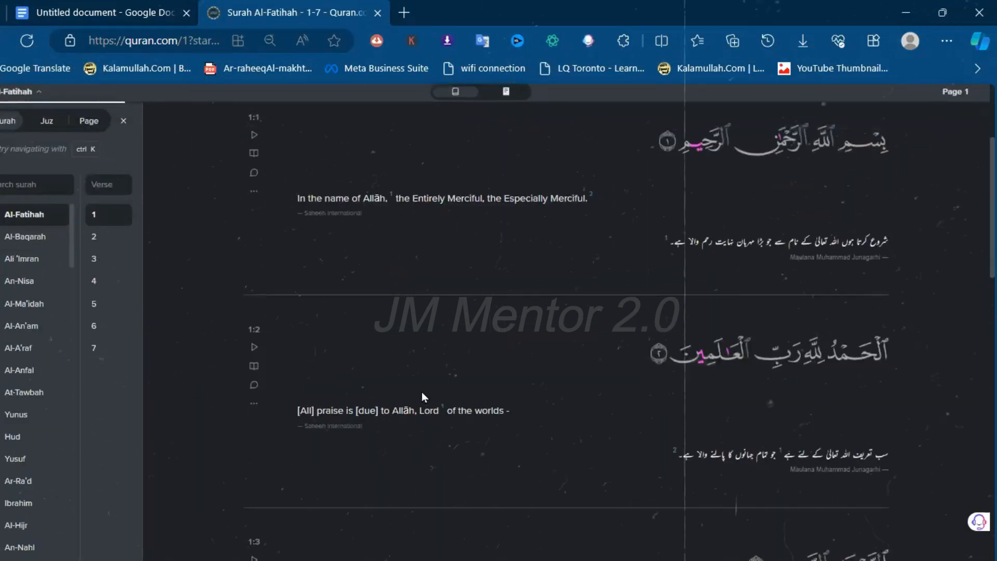
left_click(251, 410)
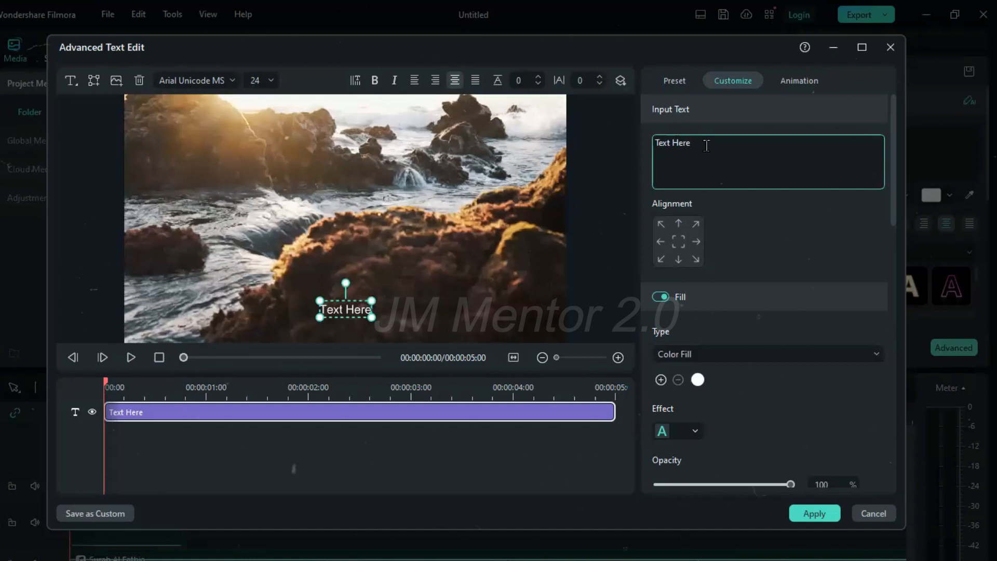
left_click_drag(707, 146, 615, 145)
type("ٱلْحَمْدُ لِلَّهِ رَبِّ ٱلْعَـٰلَمِينَ ٢")
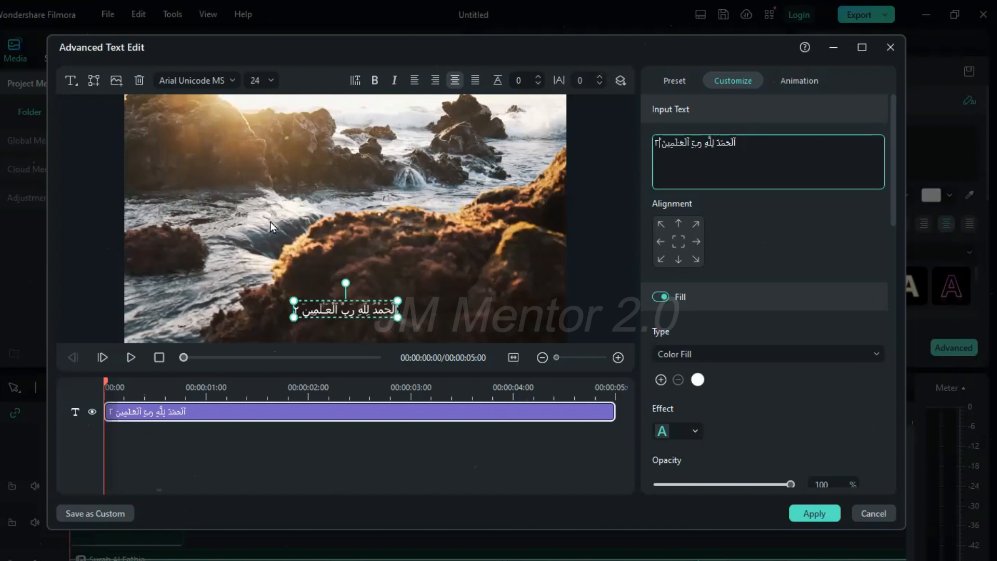
Set the verse's font to 1 MUHAMMADI QURANIC and enlarge it to size 54 in the lower centre of the frame
left_click(223, 79)
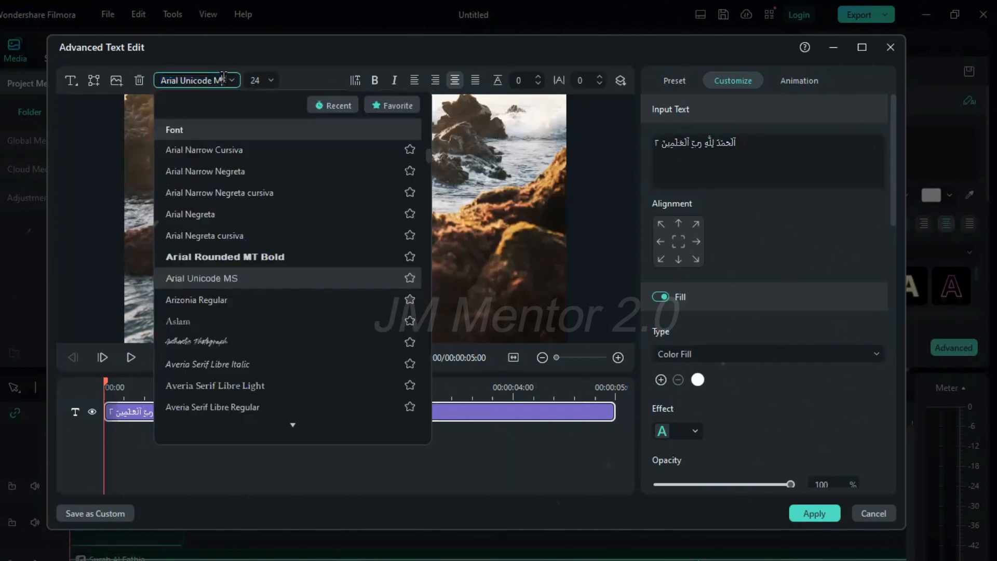
left_click(222, 79)
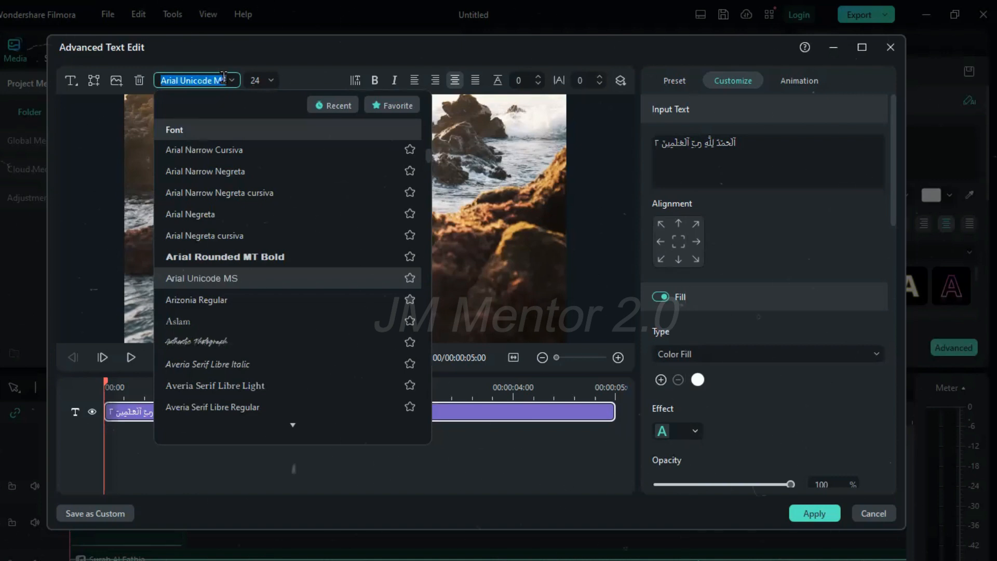
type("mu")
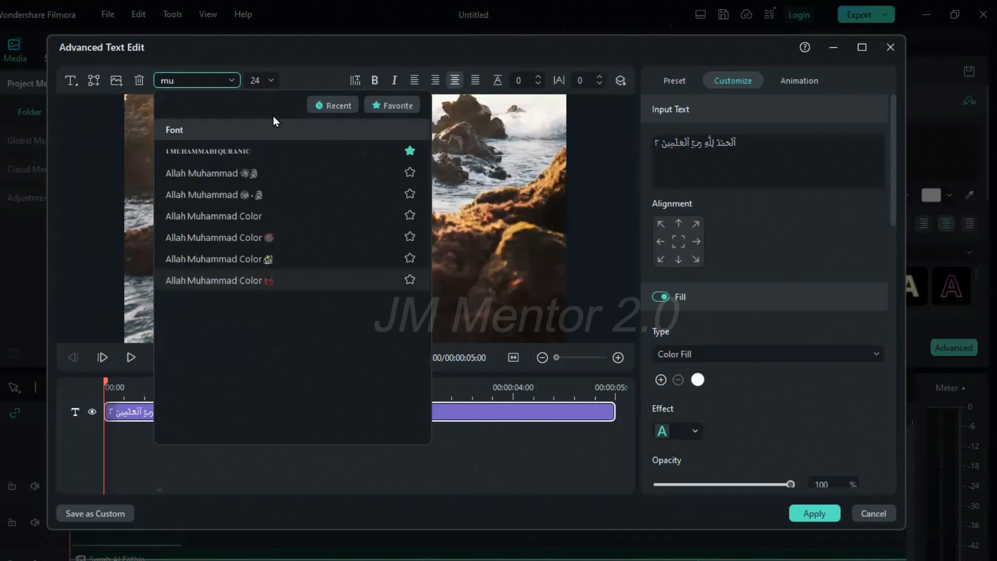
left_click(242, 148)
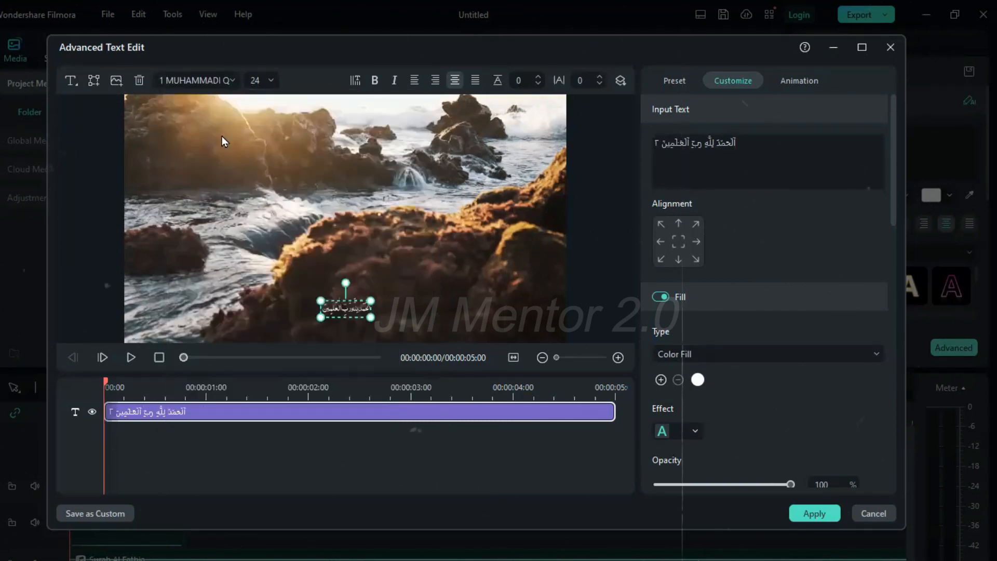
left_click_drag(370, 299, 436, 280)
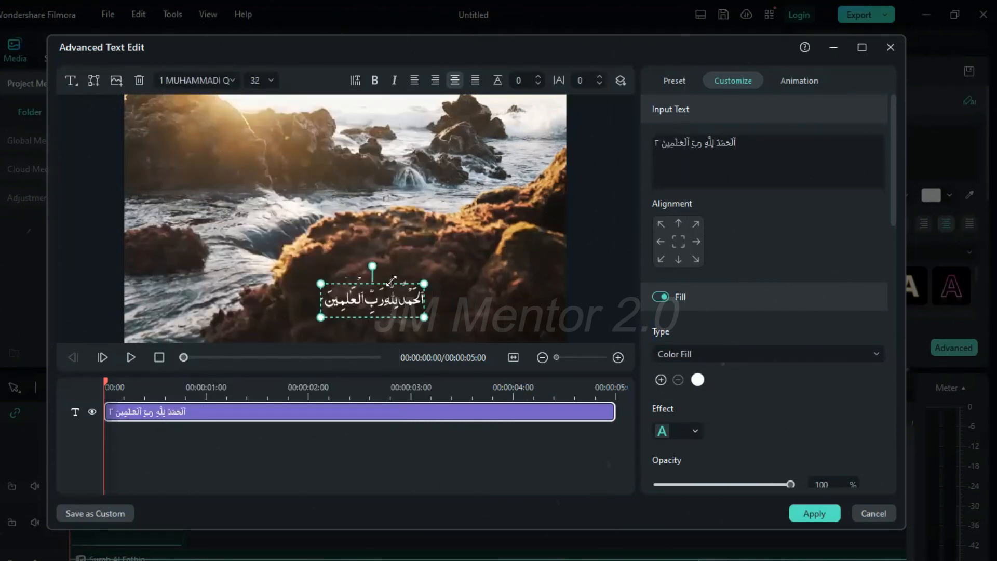
left_click_drag(366, 297, 334, 295)
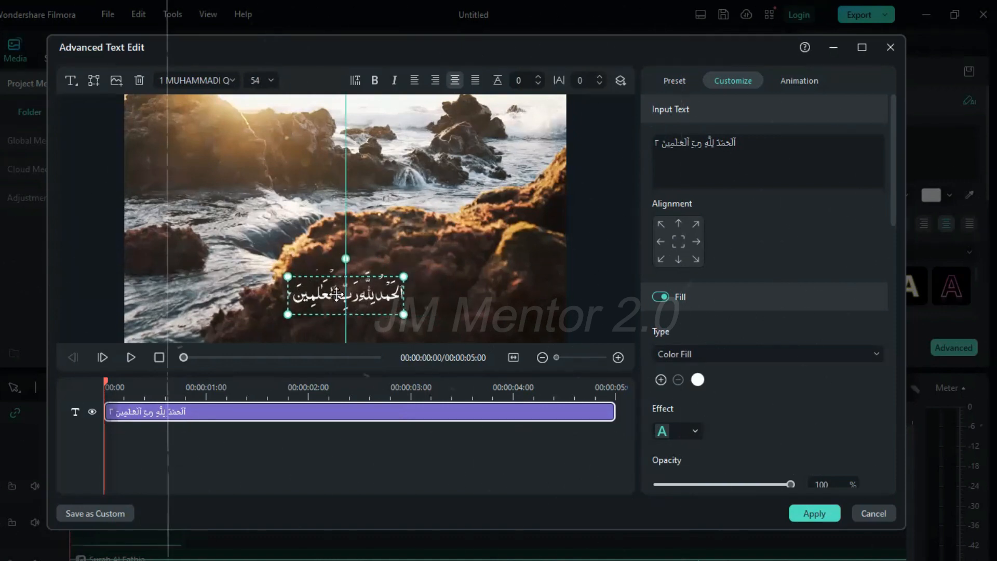
Set the verse text's fill colour to yellow and enable a black outline around it
left_click(698, 379)
left_click(769, 499)
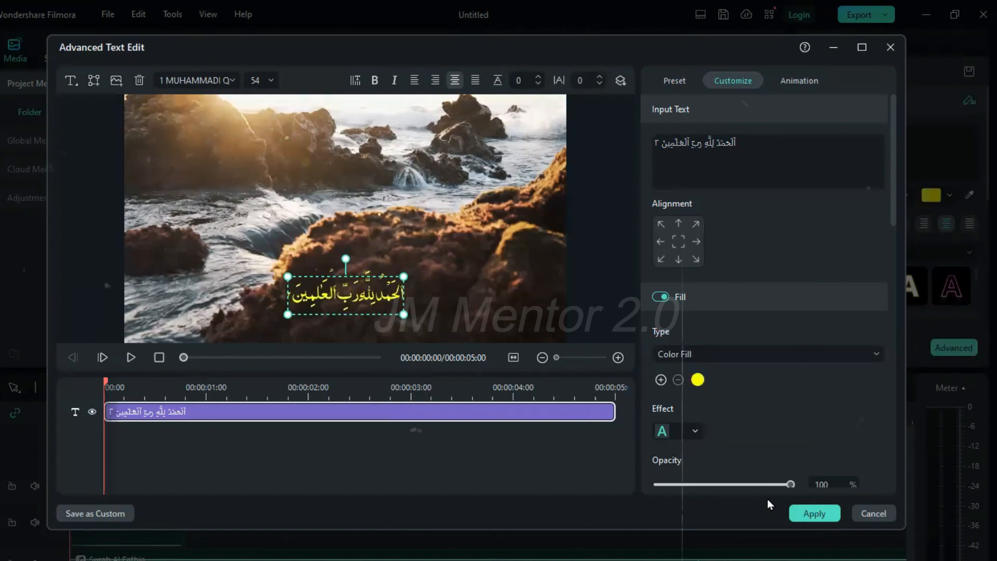
scroll(768, 311, "down", 2)
scroll(768, 312, "down", 5)
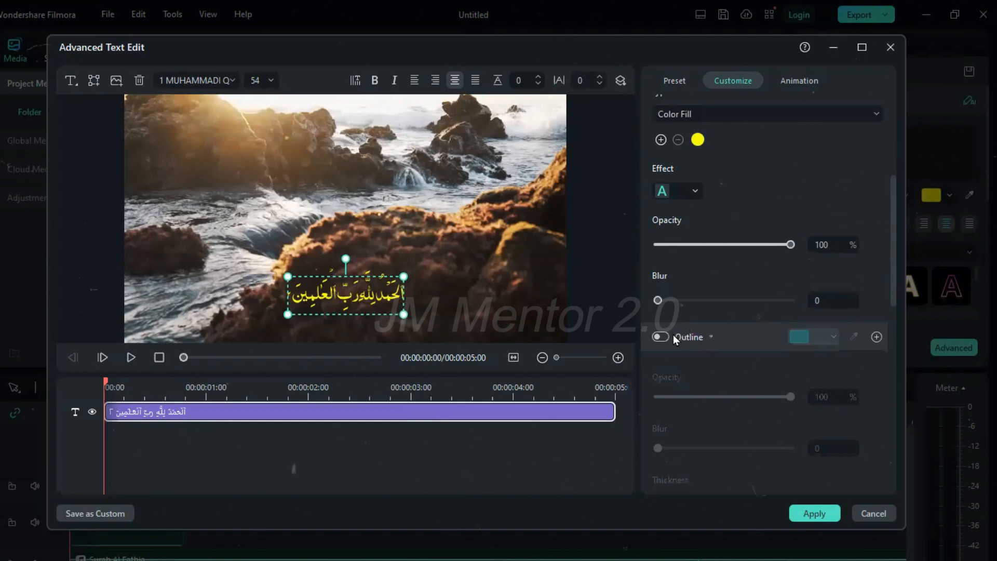
left_click(661, 337)
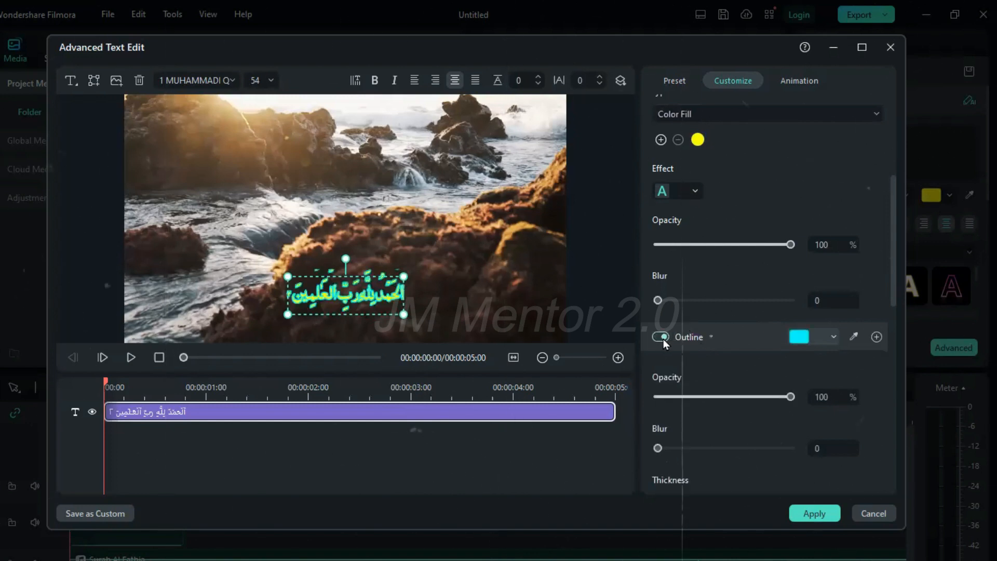
left_click(798, 338)
left_click(798, 431)
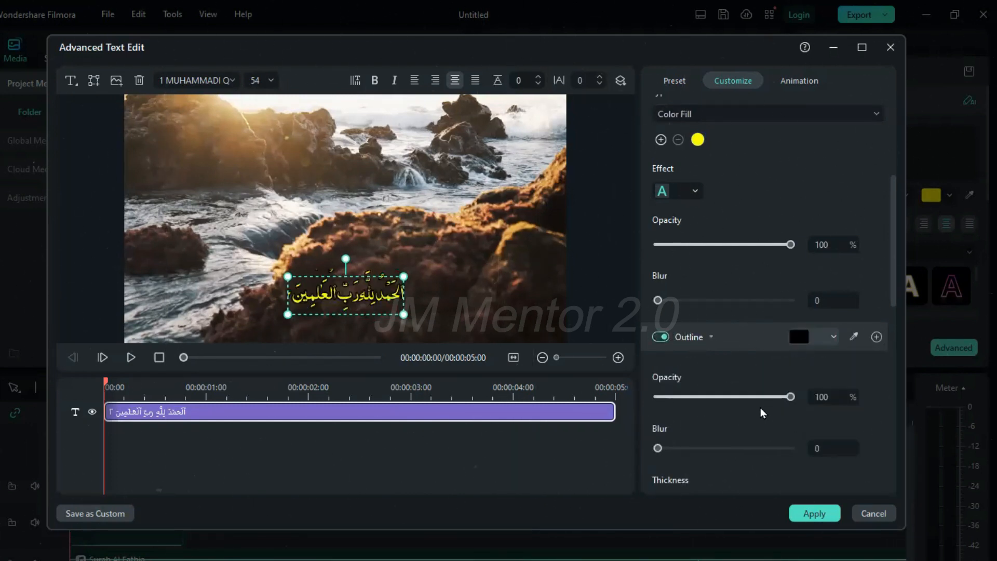
left_click(758, 338)
left_click(766, 339)
Enable a black shadow on the verse text and set its distance to 3
scroll(766, 339, "down", 4)
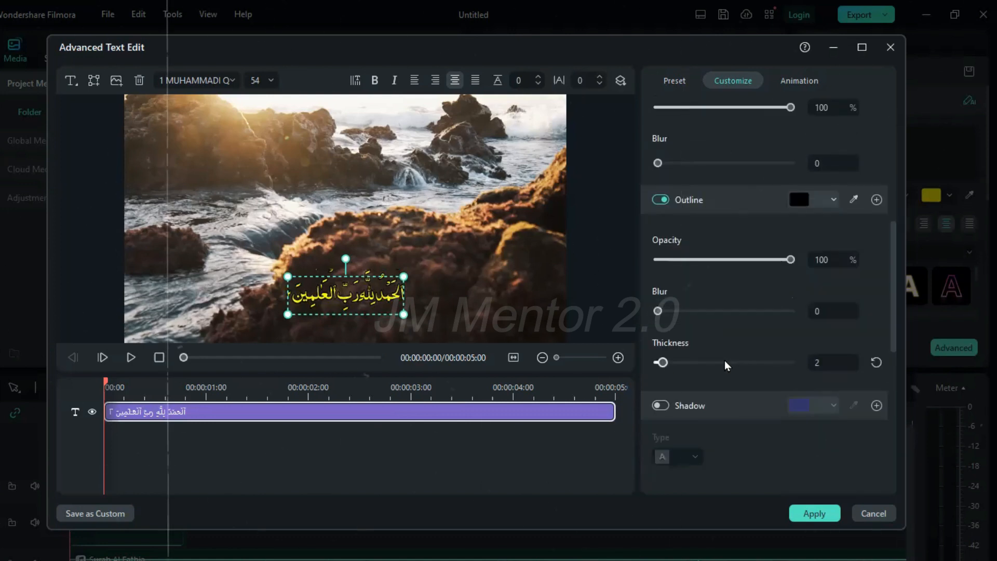
left_click(660, 406)
scroll(766, 317, "down", 2)
left_click(798, 336)
left_click(795, 429)
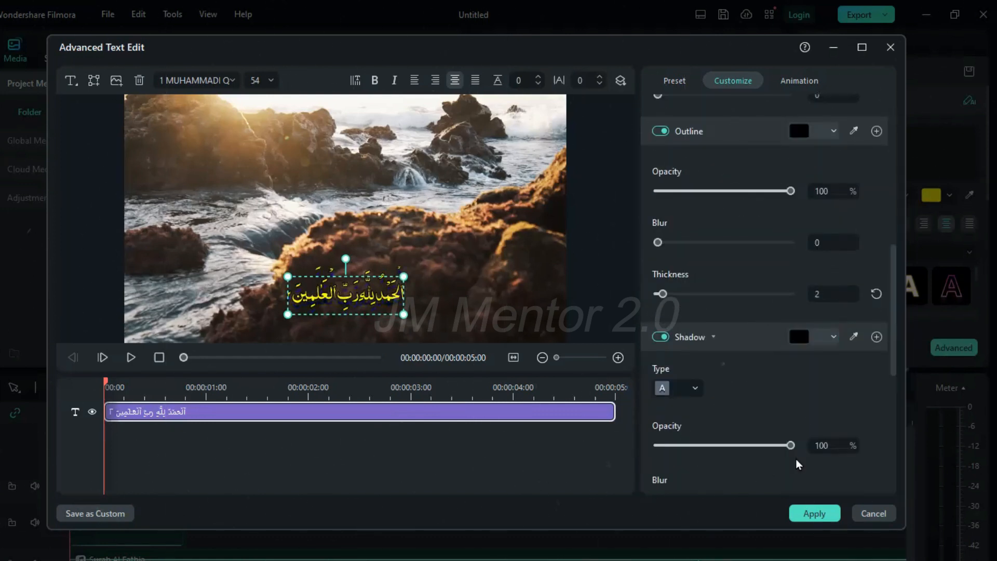
scroll(758, 410, "down", 2)
scroll(758, 410, "down", 2)
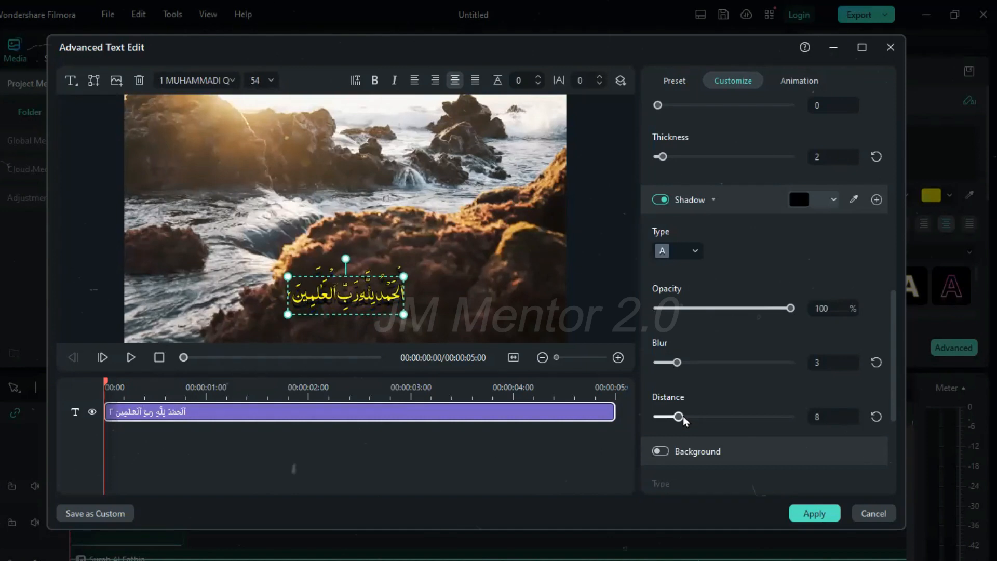
left_click(666, 418)
left_click(665, 416)
Try a black background fill behind the verse text and turn it back off
scroll(736, 340, "down", 2)
left_click(661, 383)
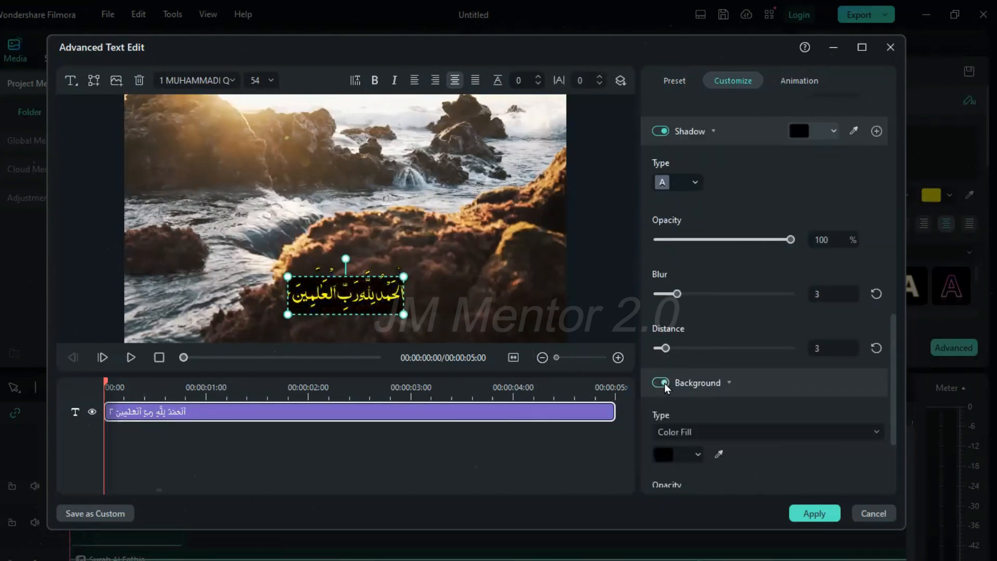
left_click(664, 383)
scroll(827, 343, "down", 1)
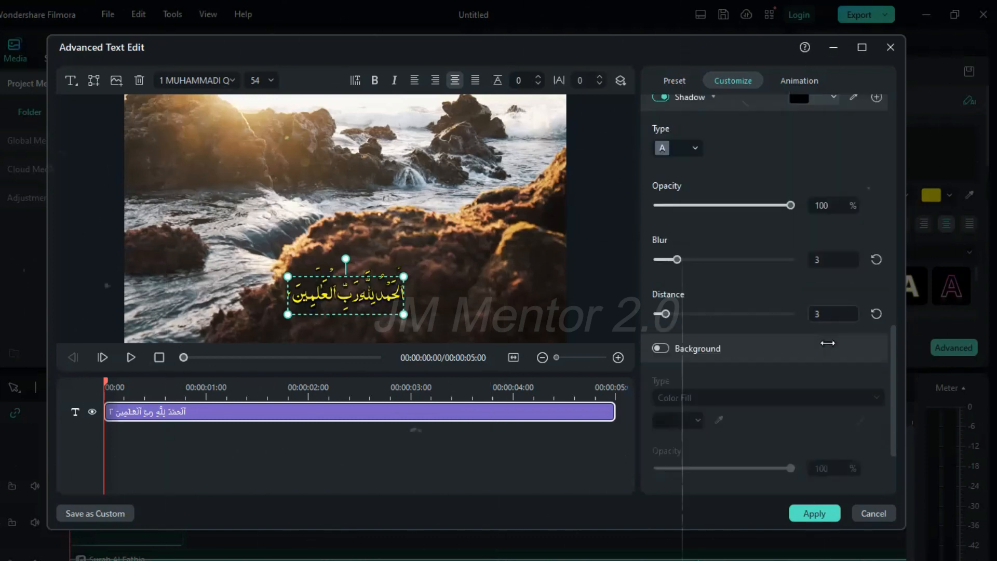
Move the Arabic verse slightly higher in the frame and add a second quick text layer to the title
left_click_drag(352, 303, 352, 267)
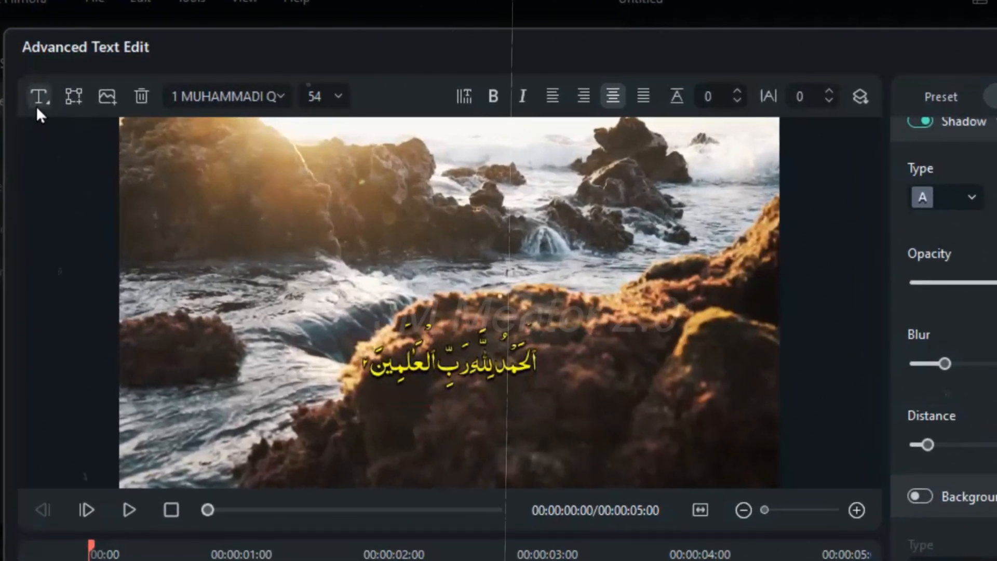
left_click(37, 107)
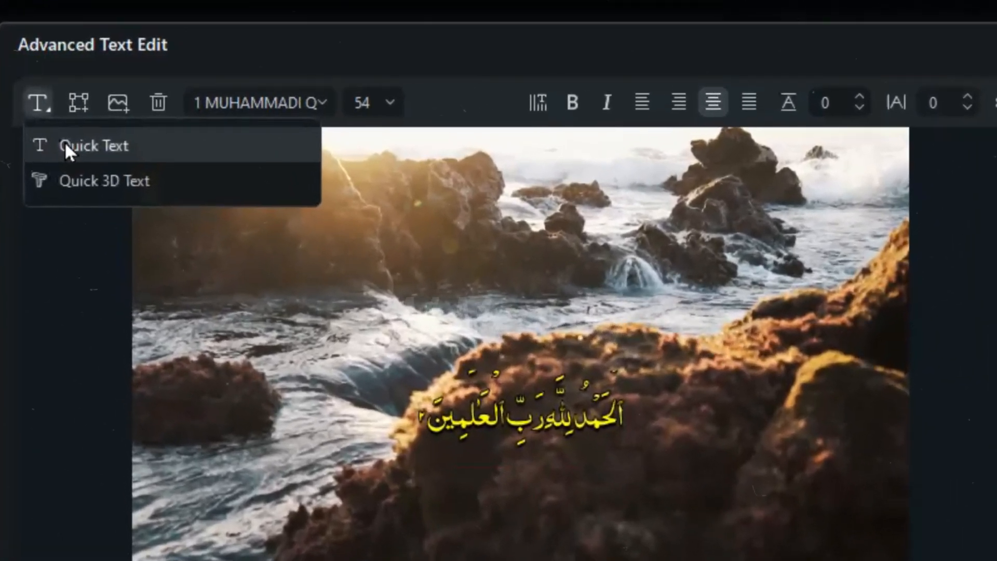
left_click(64, 139)
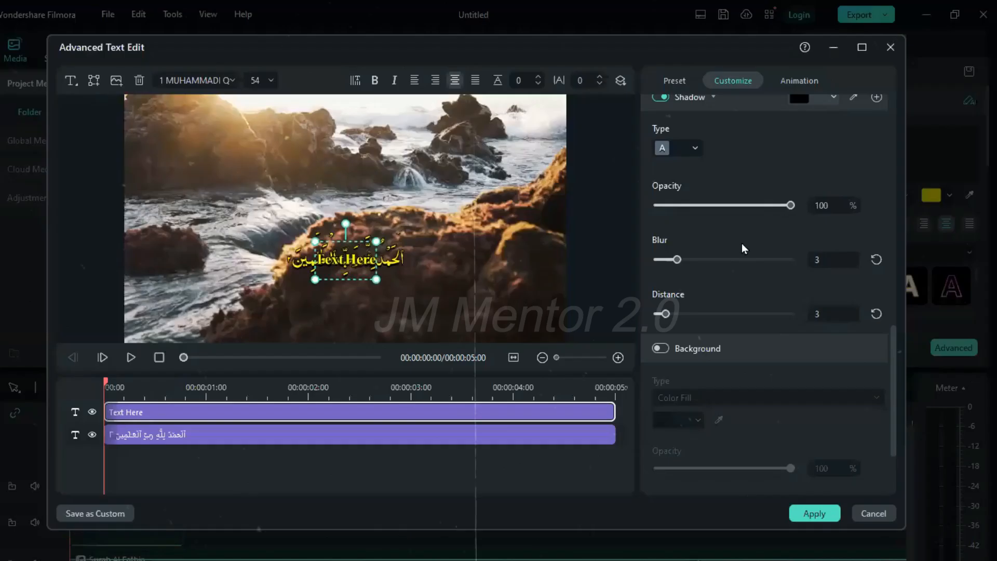
scroll(742, 243, "up", 10)
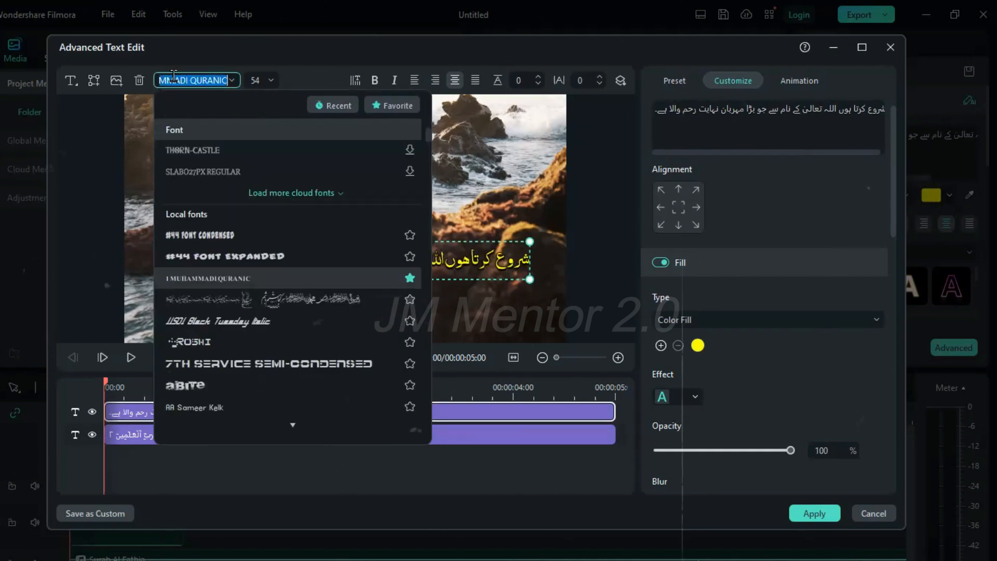
Add the Urdu and English translations of verse 1:1 from Quran.com as text layers and stack them beneath the Arabic verse
left_click(403, 307)
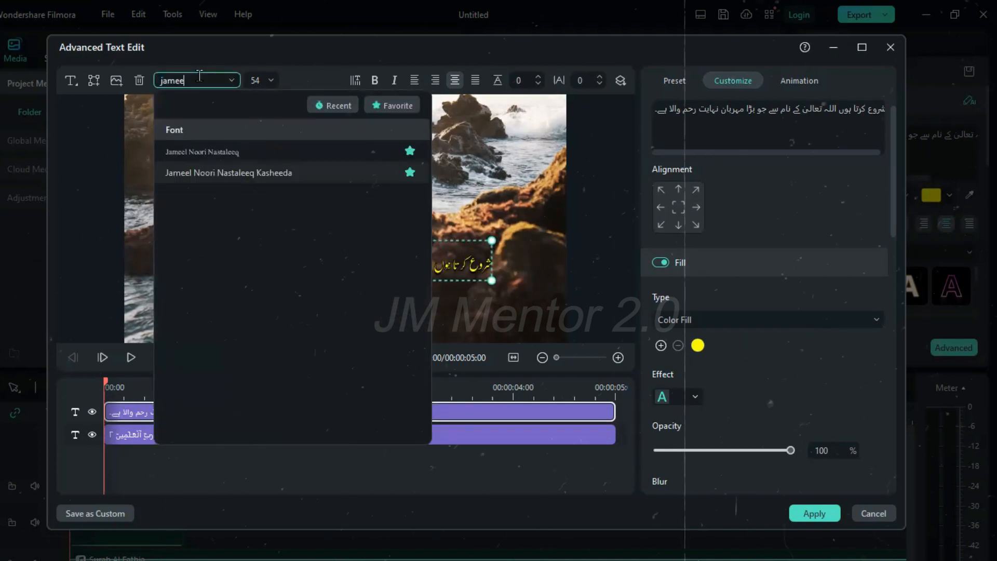
left_click(244, 231)
left_click(652, 111)
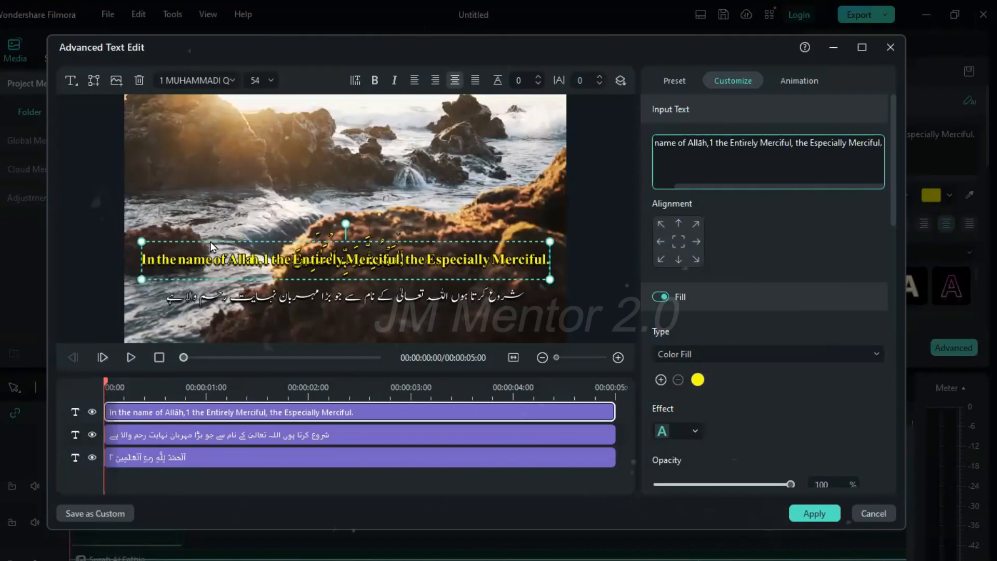
left_click_drag(210, 241, 341, 324)
left_click(353, 261)
left_click_drag(359, 260, 358, 275)
left_click_drag(415, 316, 384, 301)
Apply the Type Writer animation to the Arabic verse layer
left_click(377, 280)
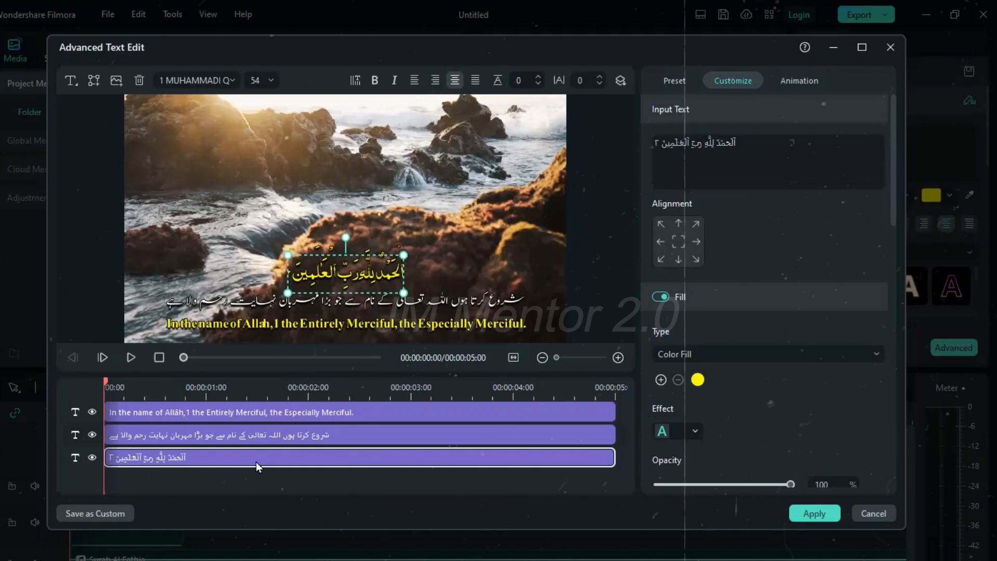
left_click(790, 83)
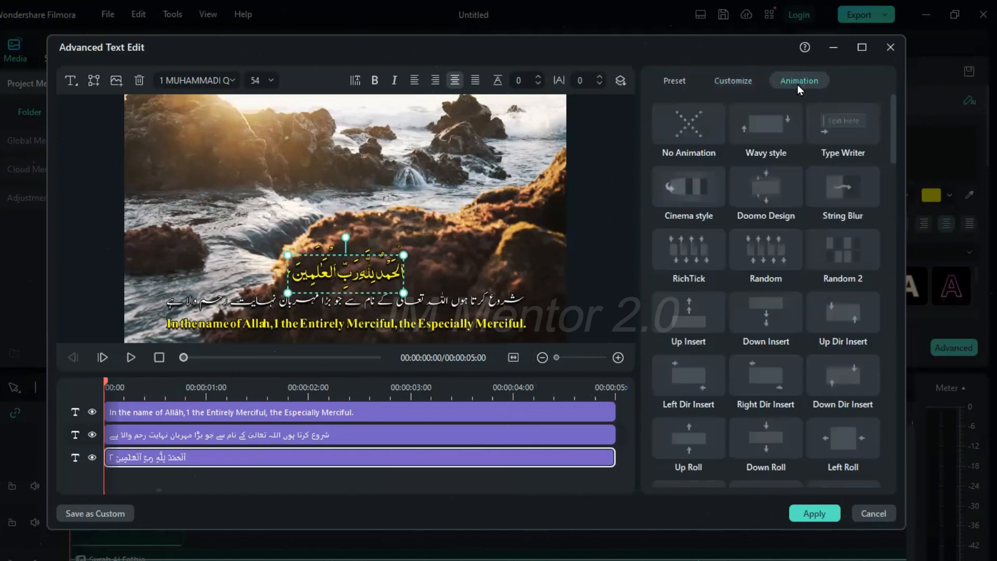
scroll(848, 311, "down", 5)
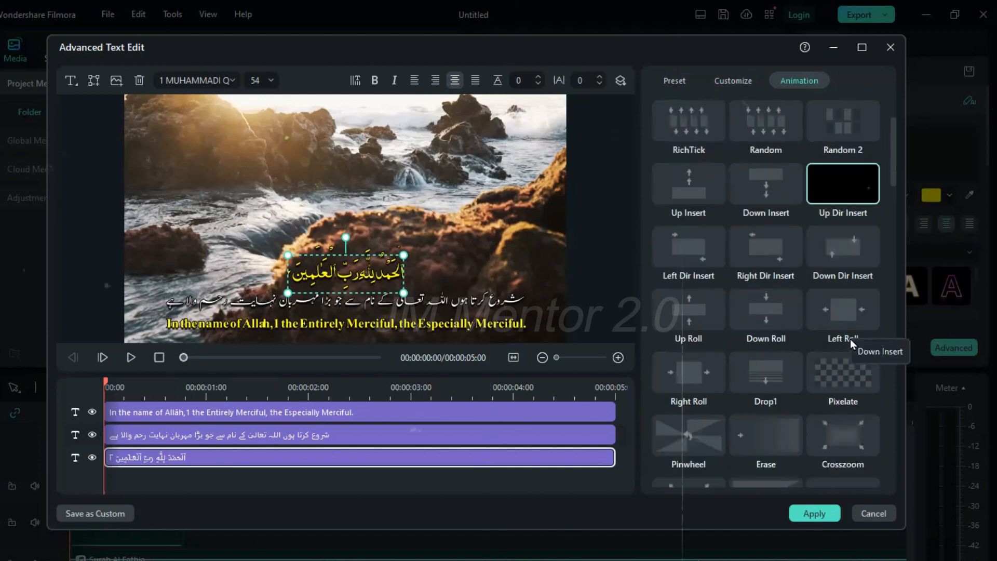
scroll(849, 339, "down", 3)
scroll(849, 339, "up", 8)
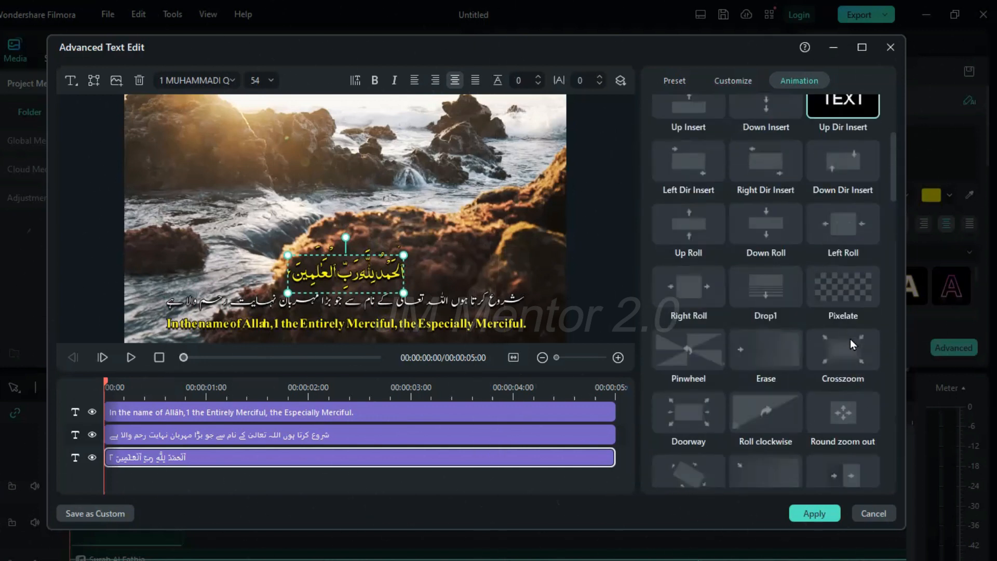
left_click(829, 129)
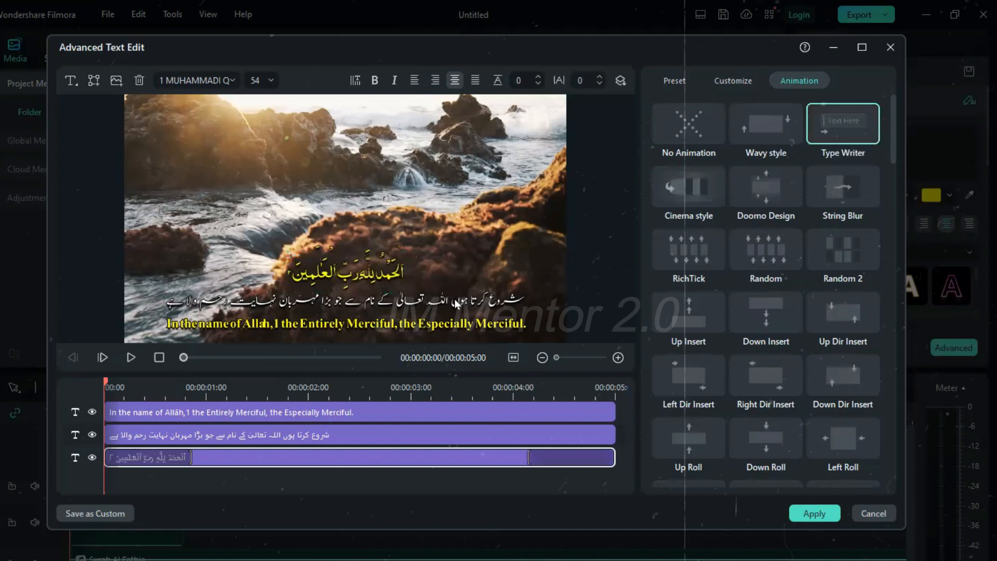
Apply the Type Writer animation to the Urdu translation and the Cinema style animation to the English translation
left_click(441, 435)
left_click(836, 127)
left_click(416, 412)
left_click(837, 127)
left_click(693, 188)
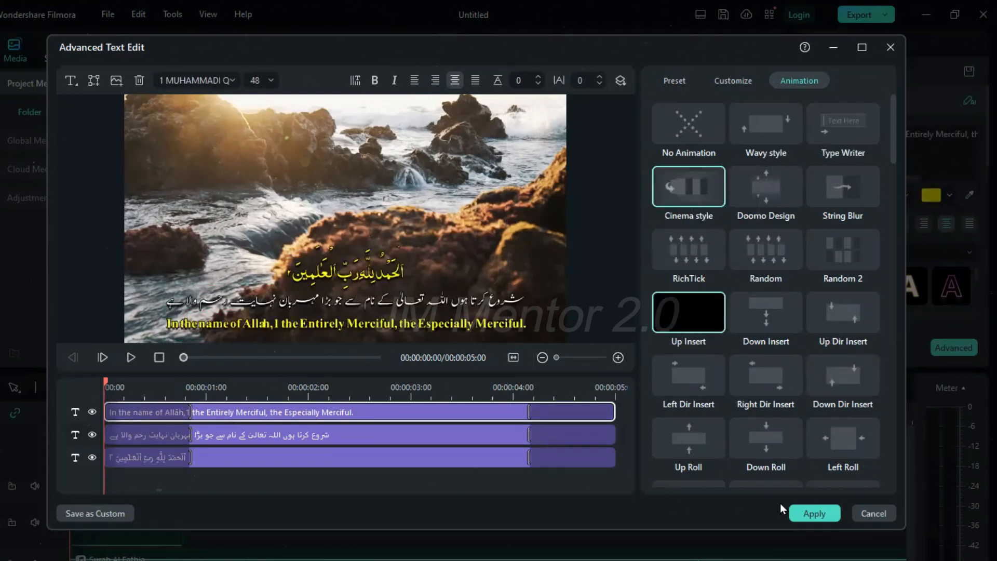
Save the title as a custom preset named "Tilawat e Quran" and apply the text edits
left_click(94, 514)
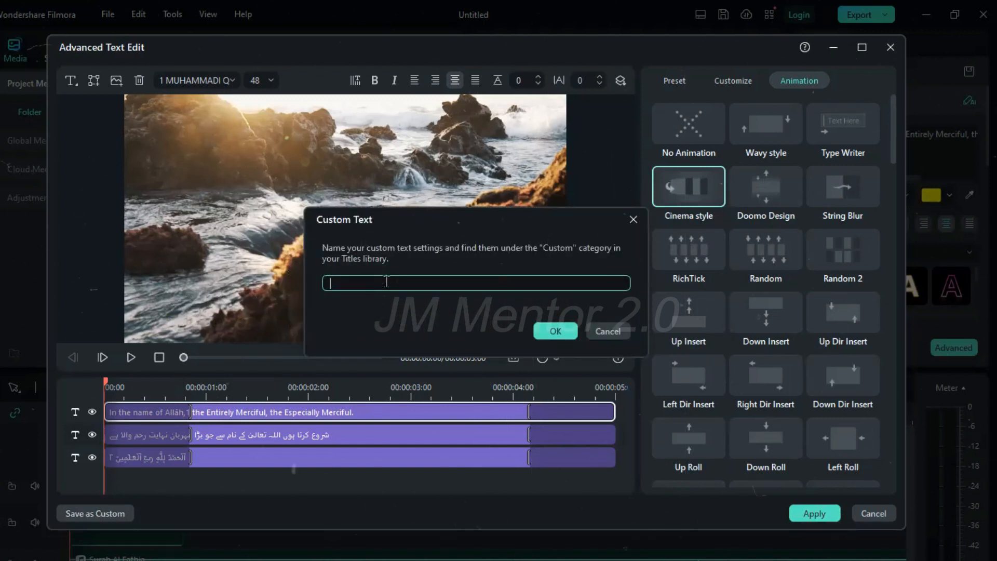
type("Tilawat e Quran")
left_click(551, 331)
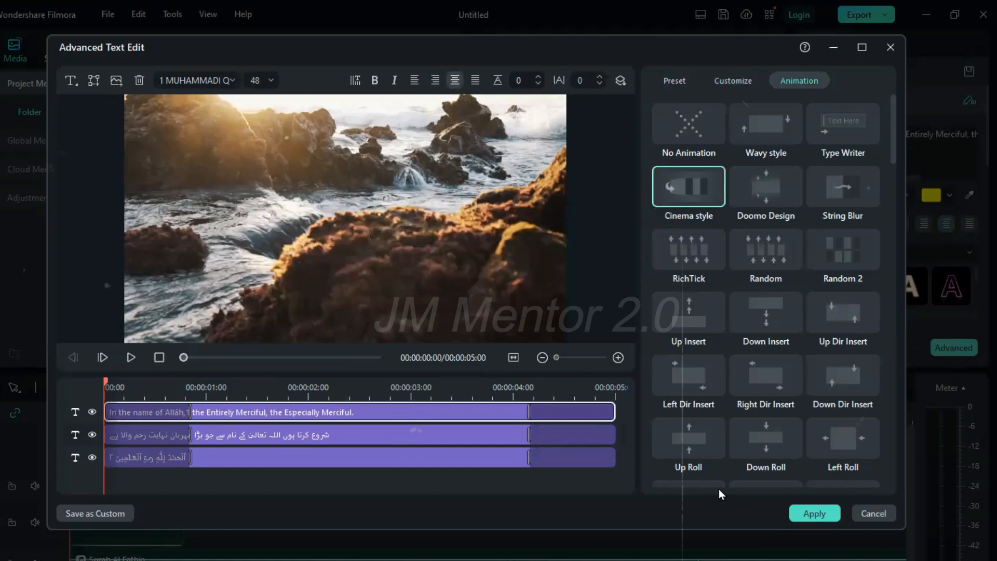
left_click(804, 513)
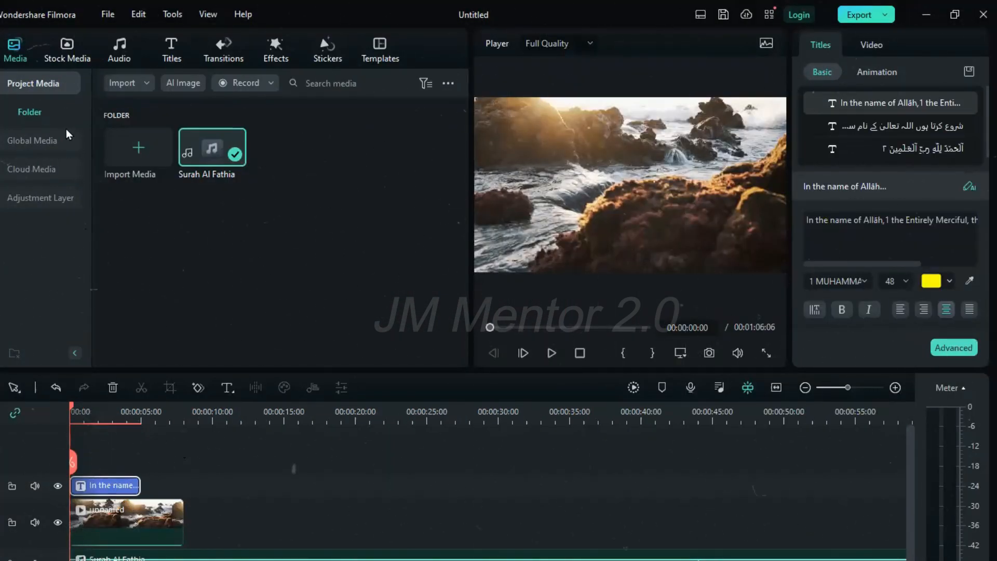
Add the Black solid colour from the stock library to the timeline, on its own track between the title and the nature video
left_click(61, 44)
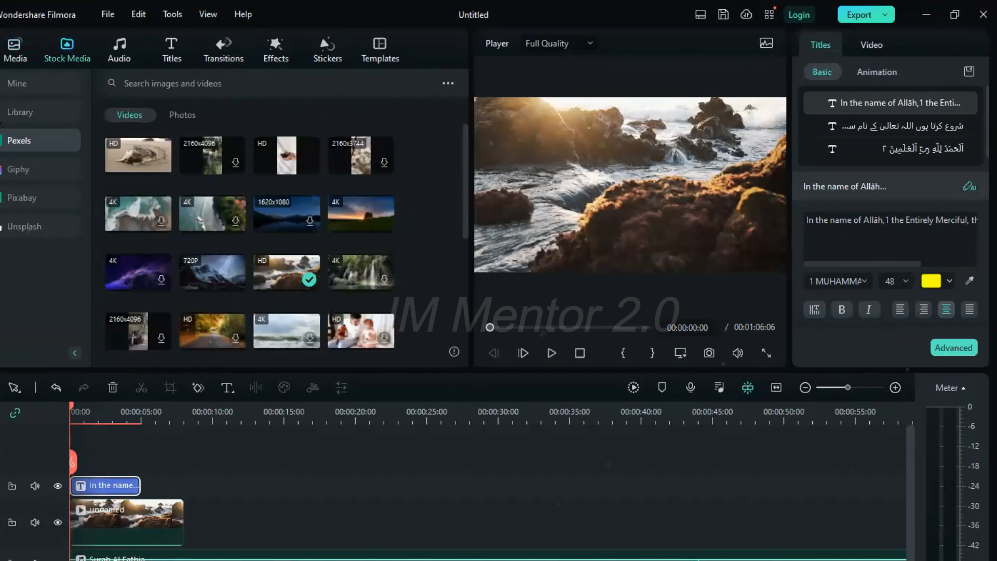
left_click(19, 112)
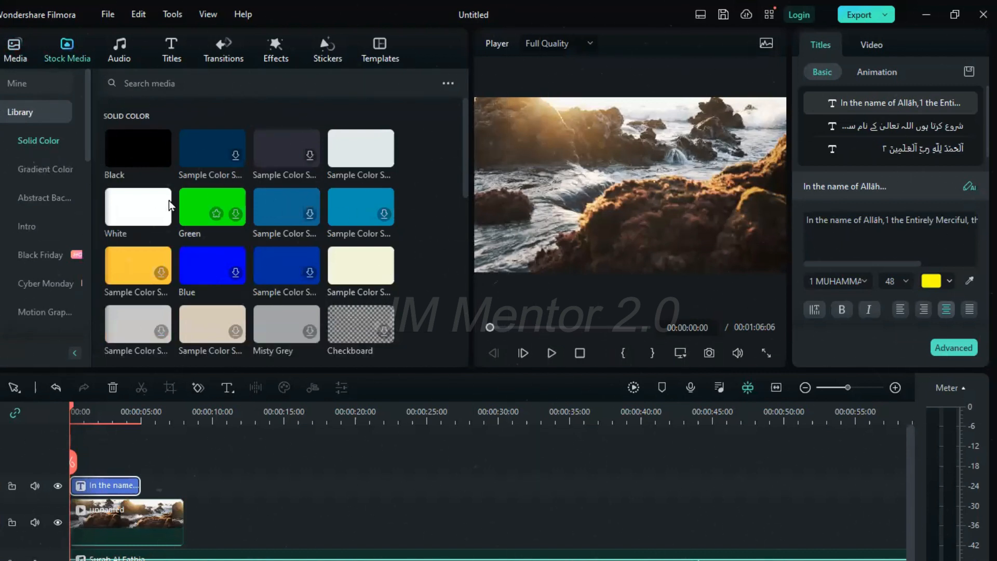
left_click_drag(150, 156, 86, 491)
left_click(84, 486)
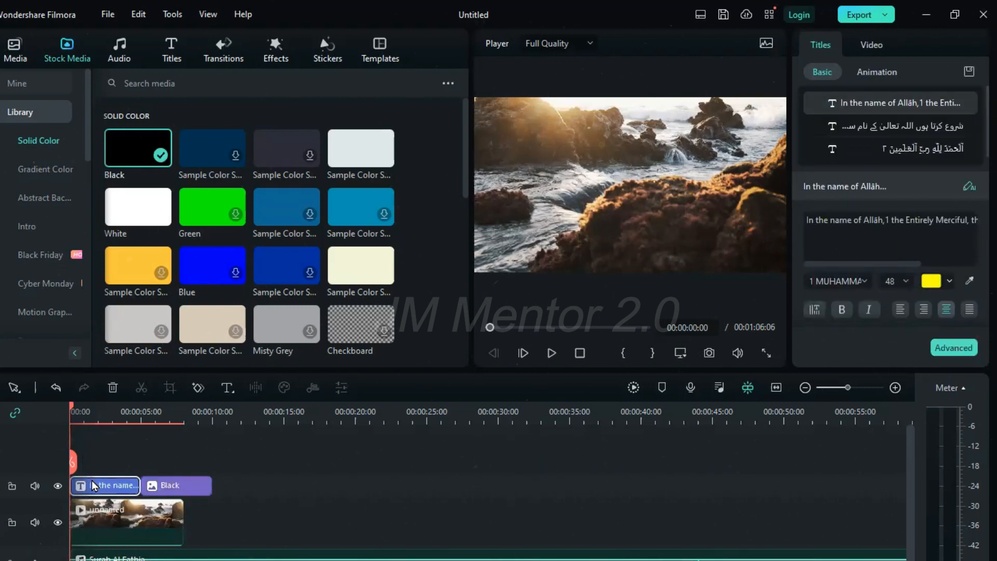
left_click_drag(95, 486, 129, 431)
left_click_drag(162, 514, 108, 513)
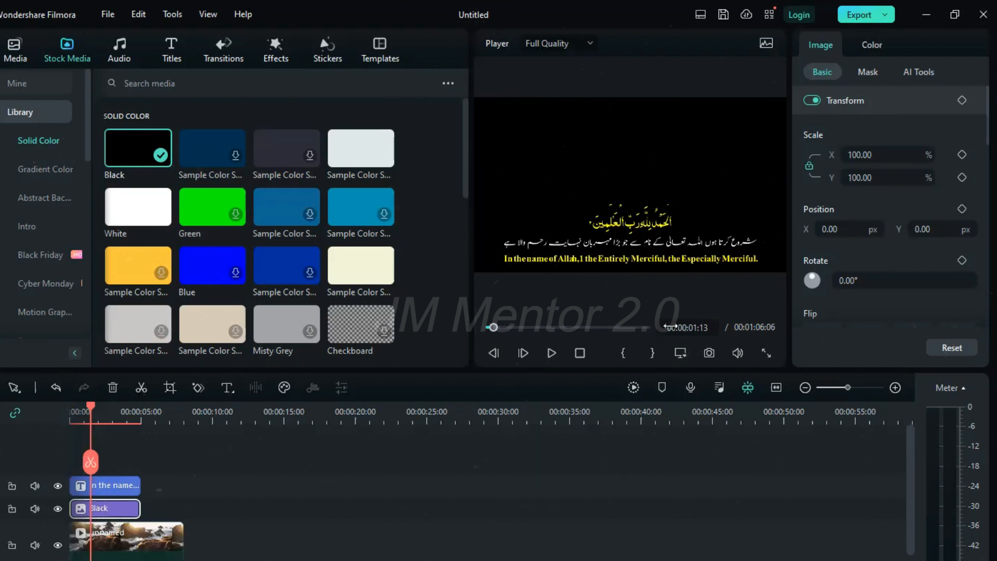
Apply a Linear mask to the Black clip with a 90° rotation and a blur strength of 35%
left_click(868, 72)
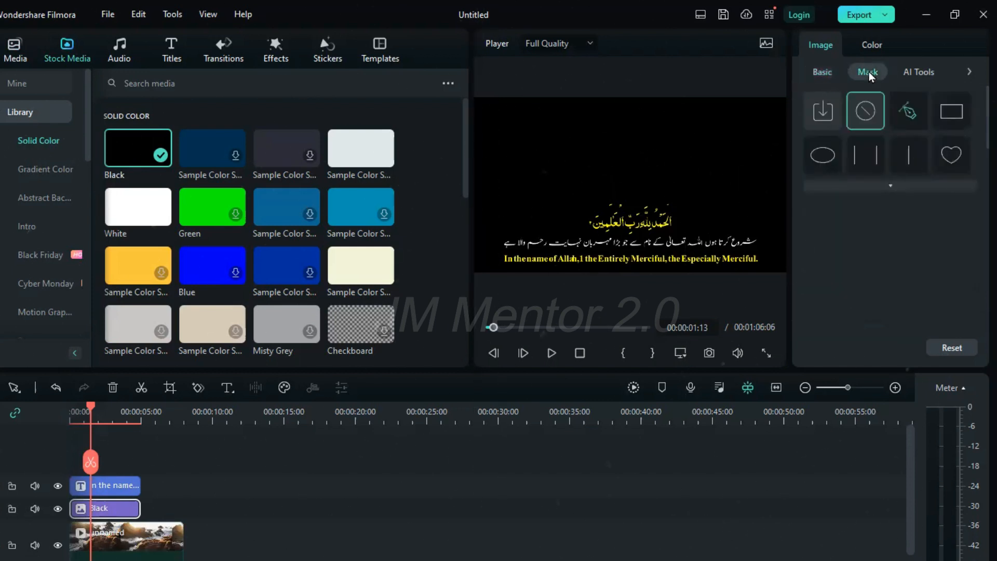
left_click(908, 155)
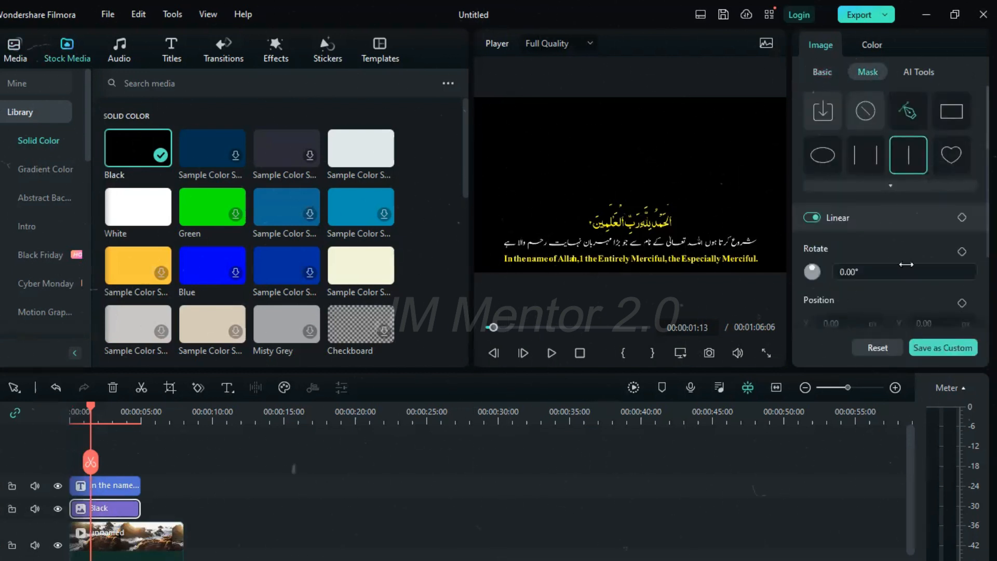
scroll(900, 239, "down", 2)
left_click(907, 187)
type("90")
key("Return")
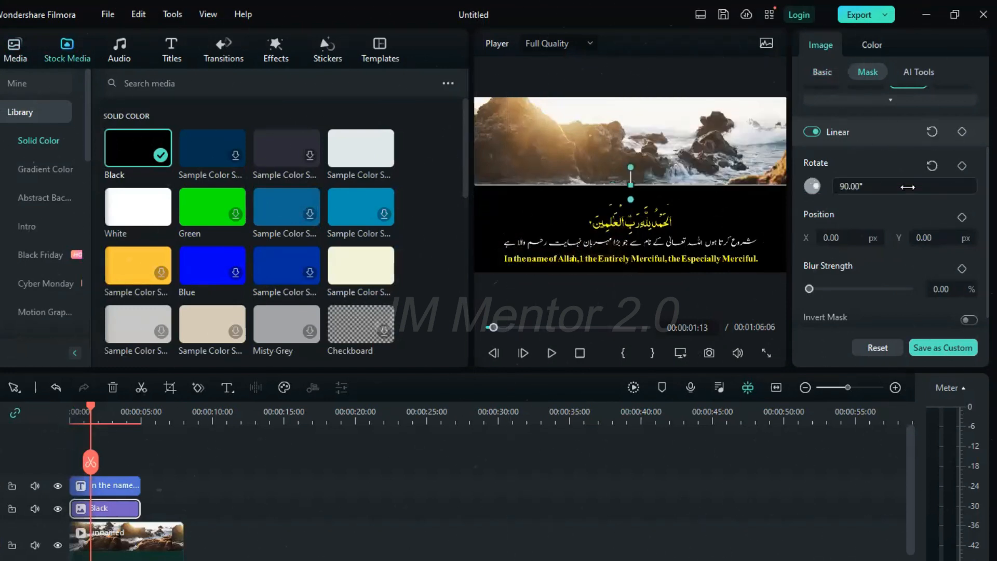
left_click(951, 289)
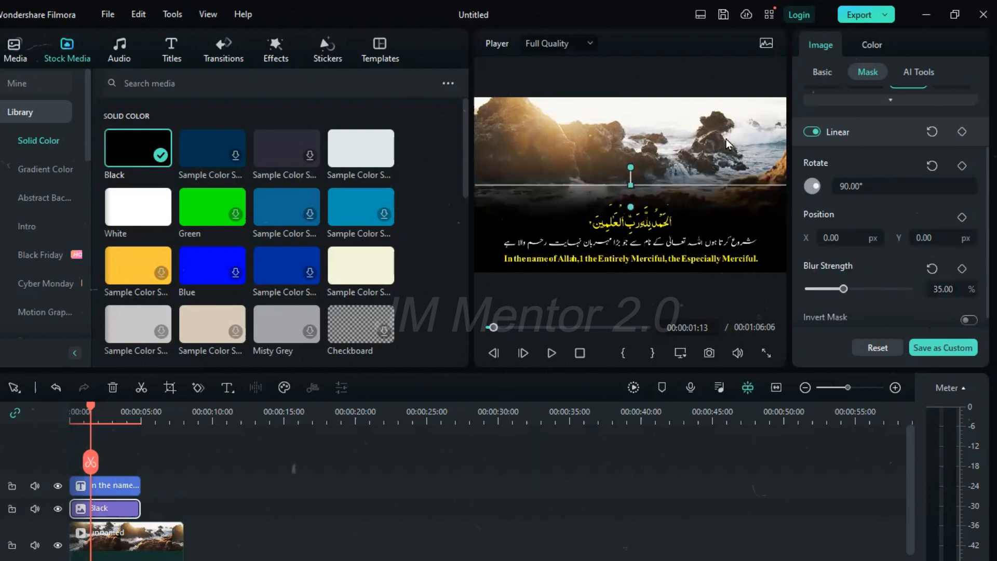
Extend the title clip to 00:00:06:06 and stretch the Black clip to the end of the project at 00:00:51:05
left_click(693, 138)
left_click(180, 545)
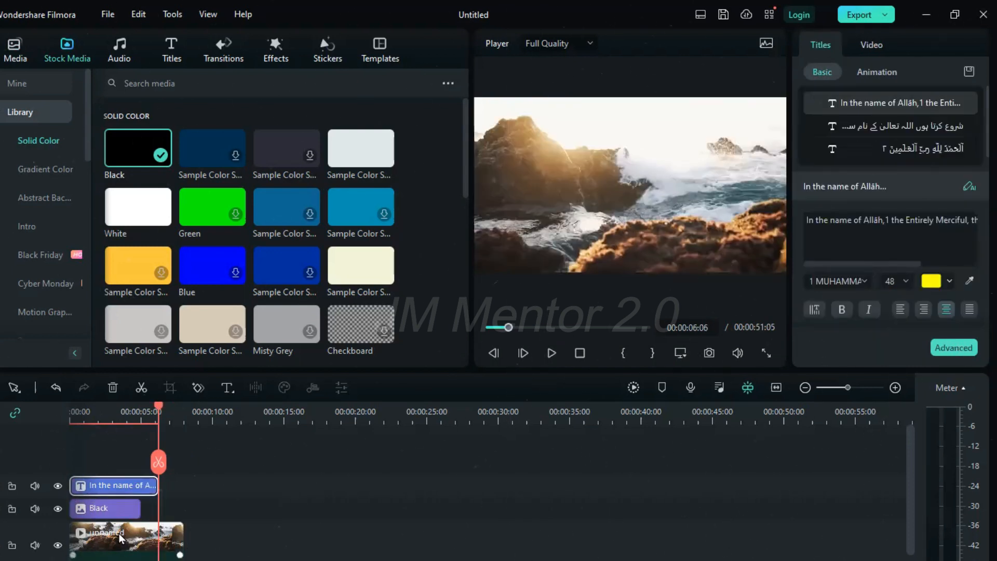
left_click(118, 514)
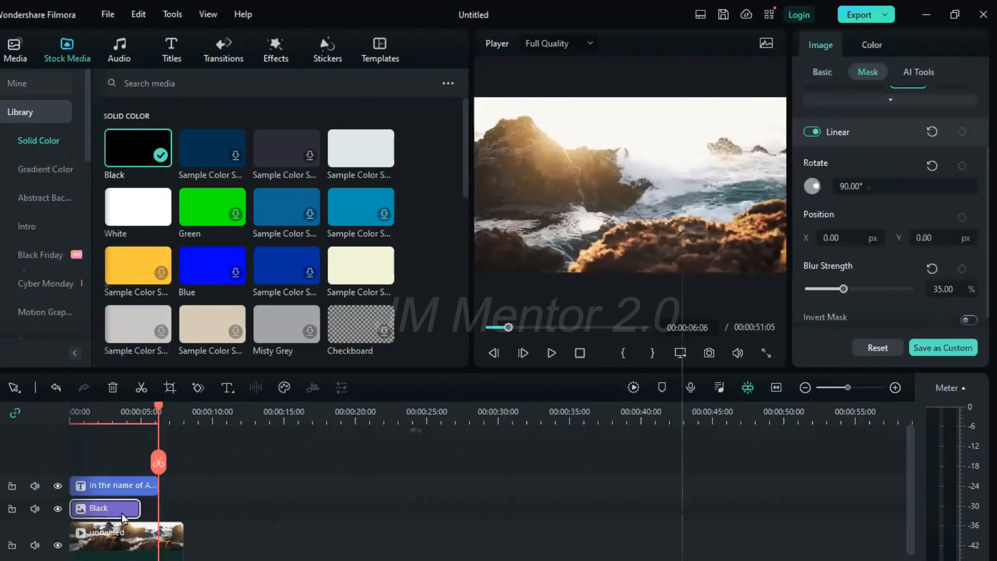
left_click_drag(138, 511, 807, 502)
Try duplicating the title clip directly after the original and undo the paste
left_click(111, 486)
key("ctrl+c")
key("ctrl+v")
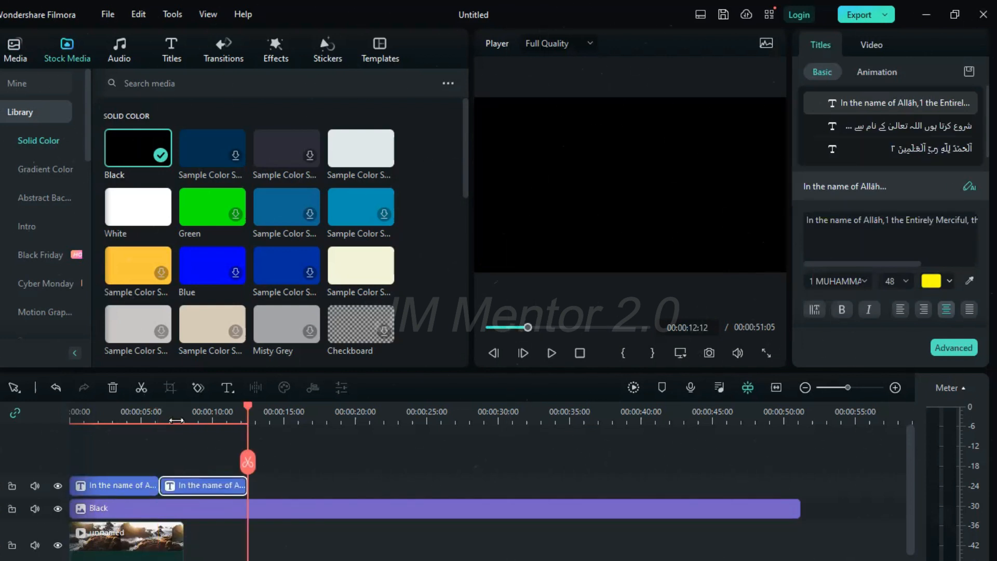
key("ctrl+z")
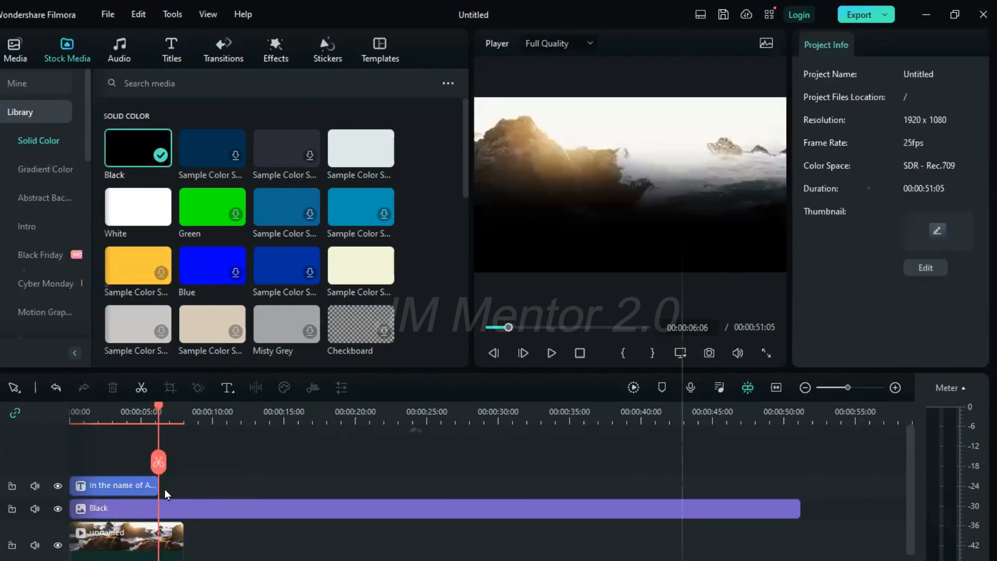
Open the saved custom titles in the title library
left_click(173, 50)
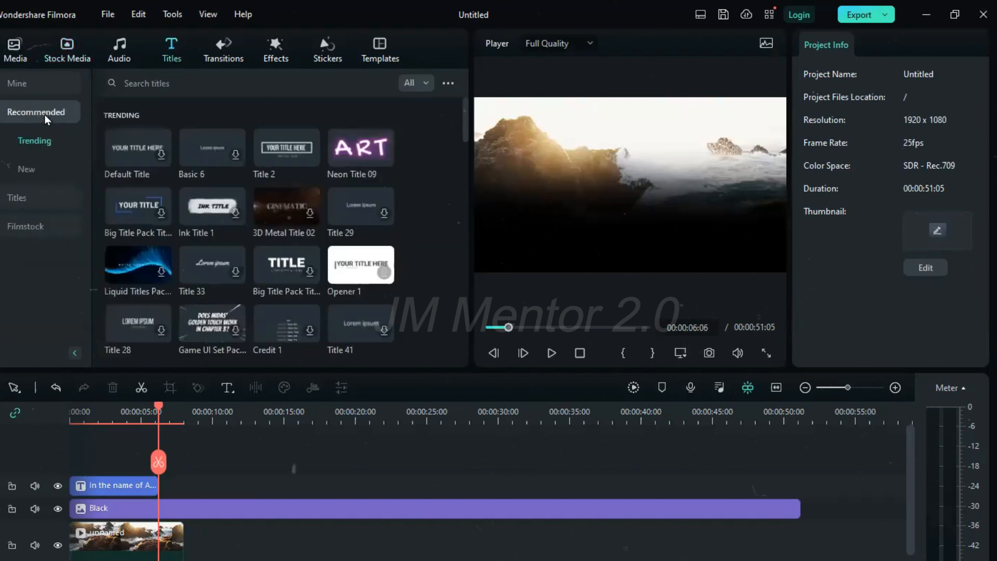
left_click(6, 83)
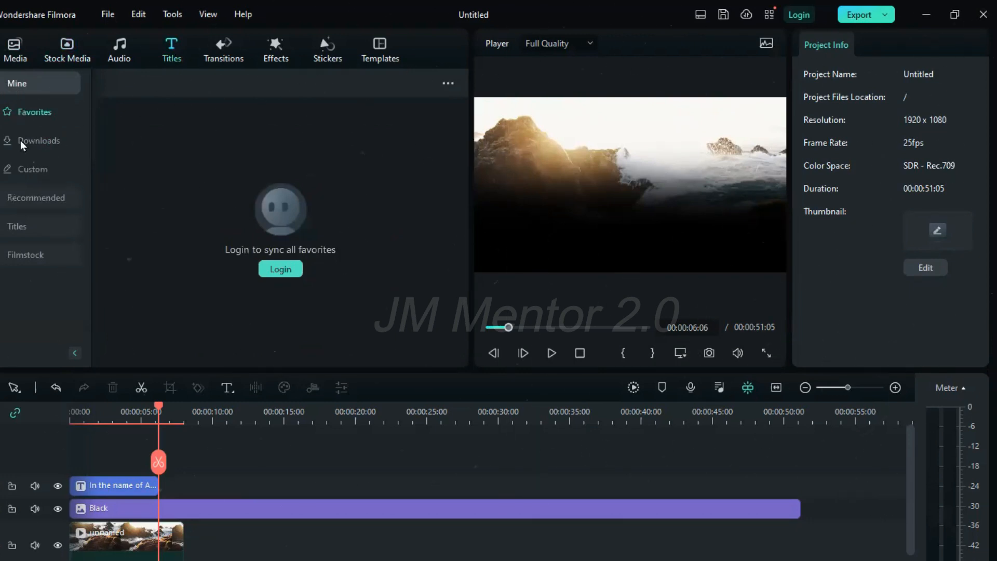
left_click(27, 171)
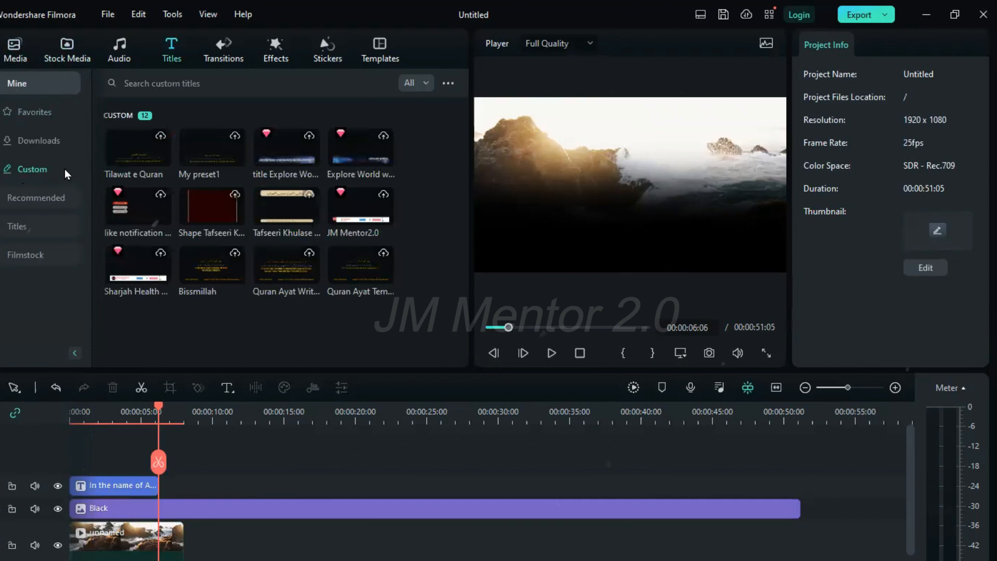